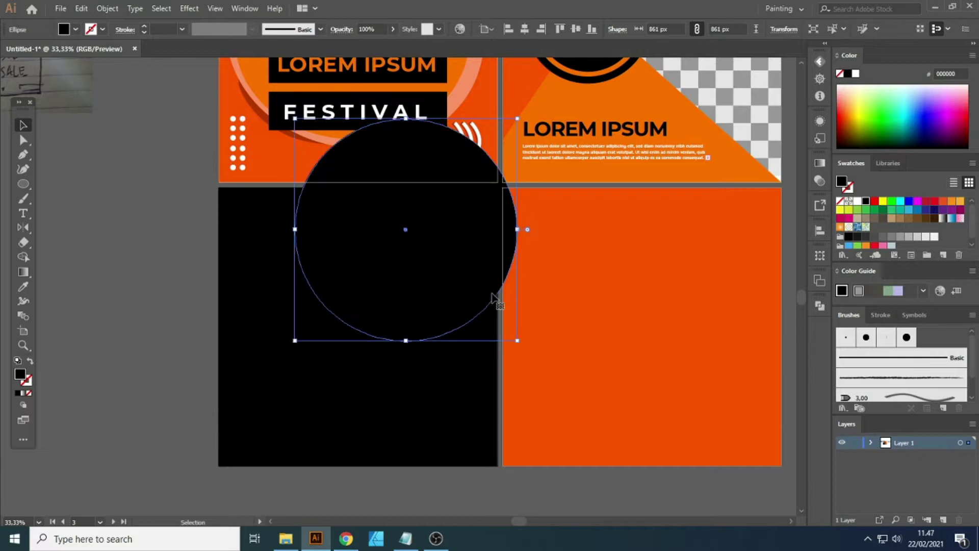
Resize the black circle to about 1039 px and position it over the upper-right part of the black square.
left_click_drag(519, 341, 572, 387)
scroll(569, 375, "down", 2)
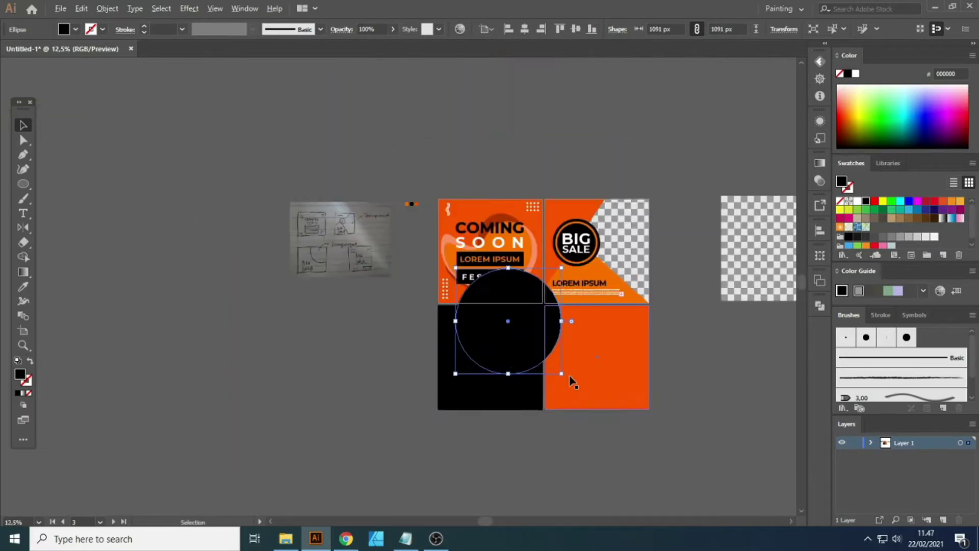
scroll(503, 328, "up", 1)
scroll(535, 352, "up", 2)
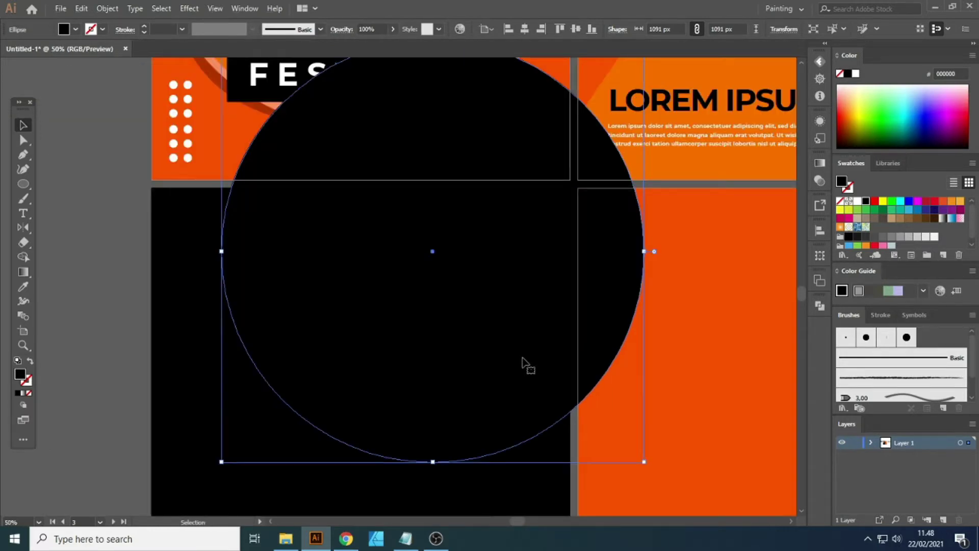
left_click(434, 464)
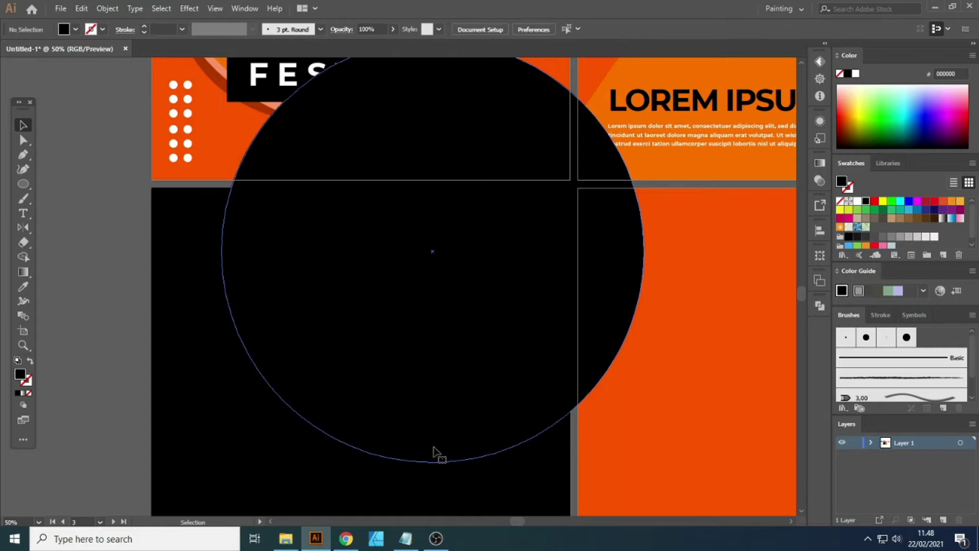
left_click(434, 462)
left_click_drag(434, 462, 434, 452)
left_click_drag(444, 368, 454, 383)
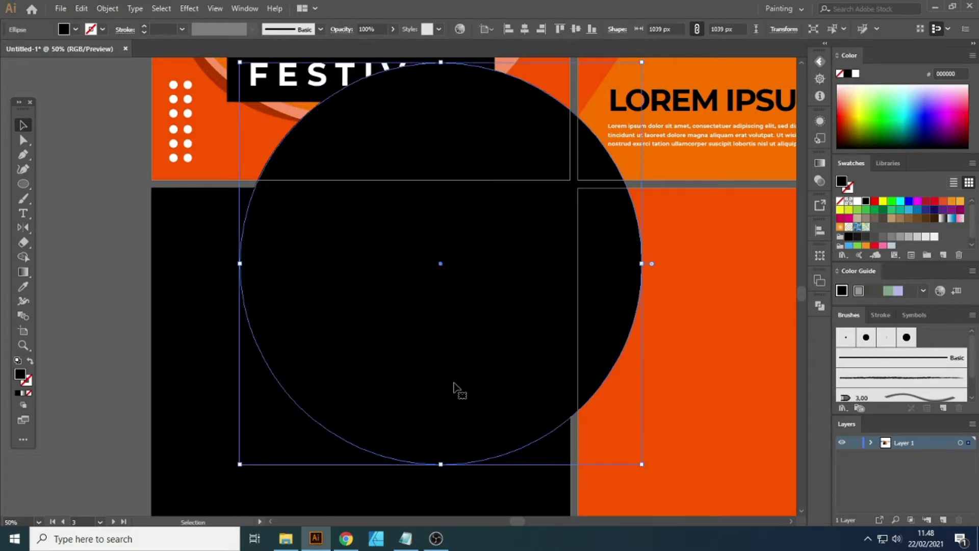
scroll(356, 216, "down", 3)
scroll(413, 284, "up", 2)
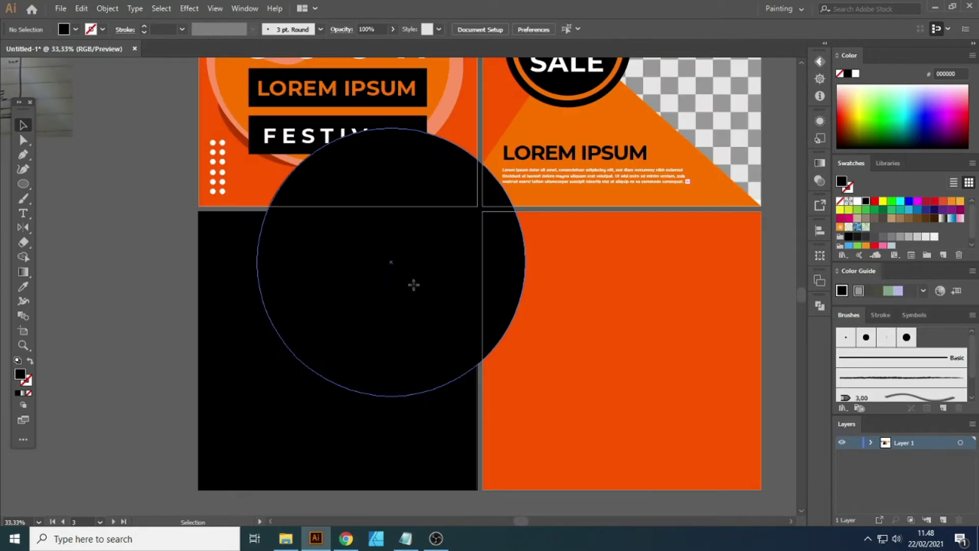
Recolor the circle with the orange (FF5500) sampled from the neighbouring square.
key("i")
left_click(504, 320)
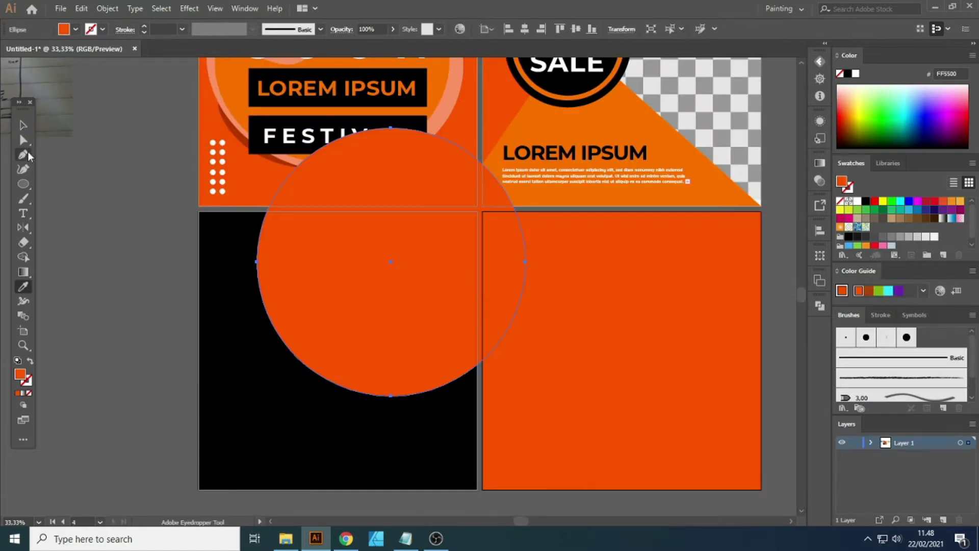
left_click(23, 125)
key("ctrl+shift+a")
scroll(374, 344, "down", 2)
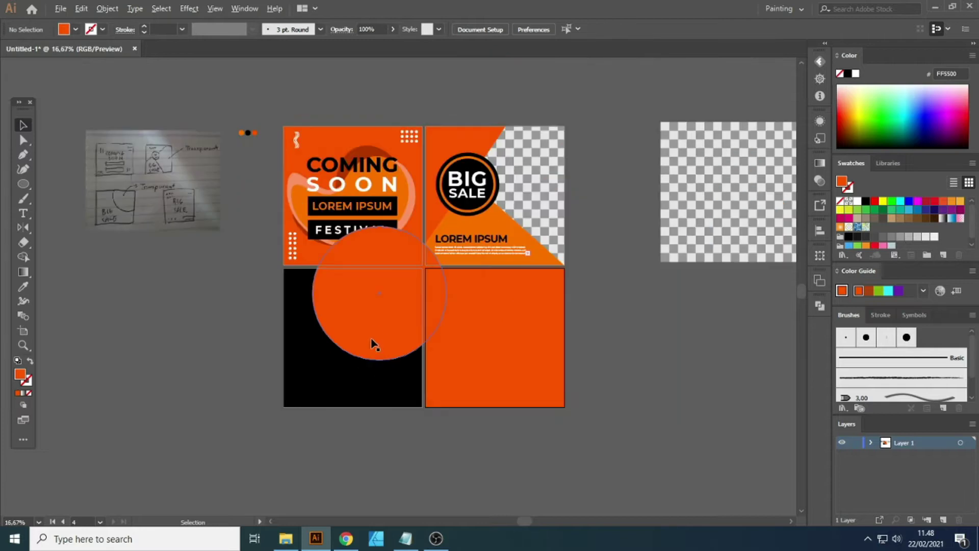
Trim the orange circle to the edges of the black square, keeping only the part inside it.
left_click(385, 324)
scroll(392, 326, "up", 1)
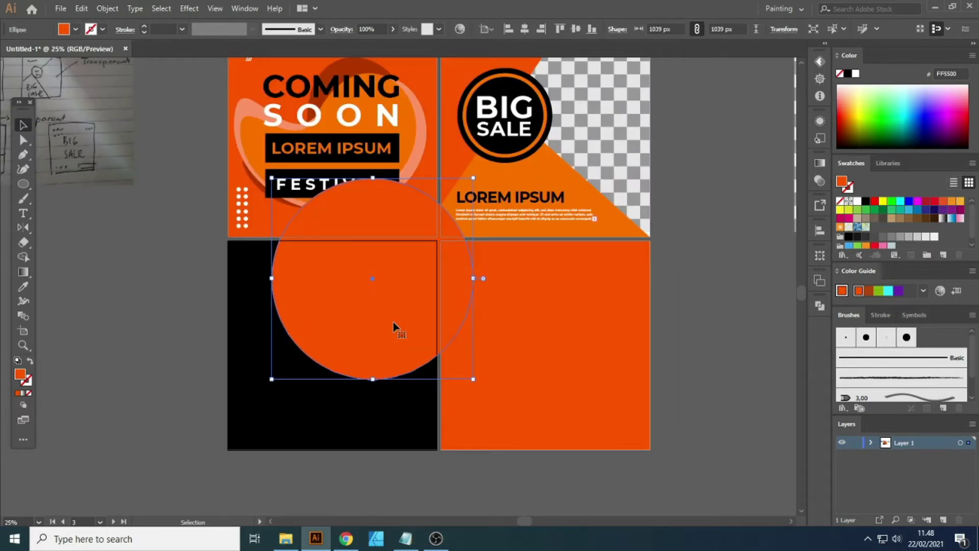
left_click(329, 428, "shift")
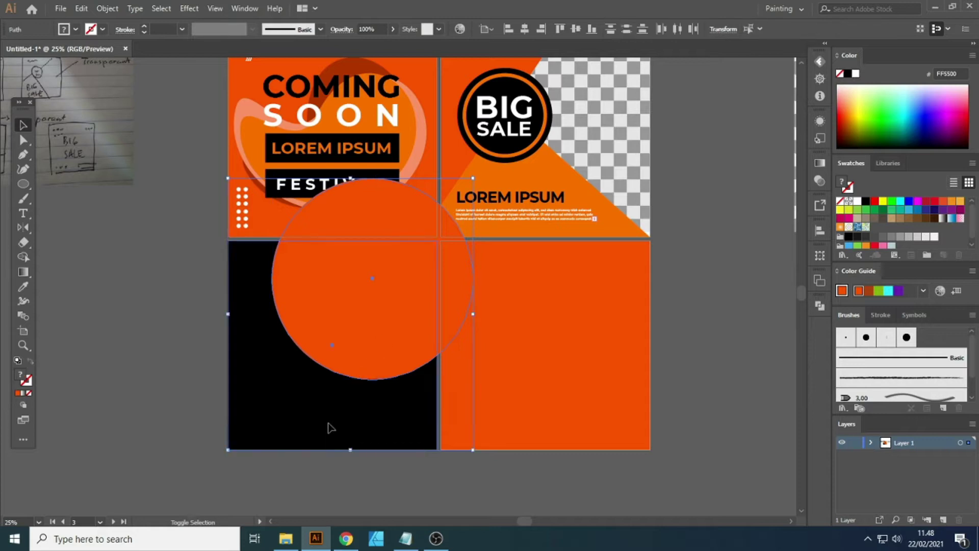
key("ctrl+7")
left_click(361, 316)
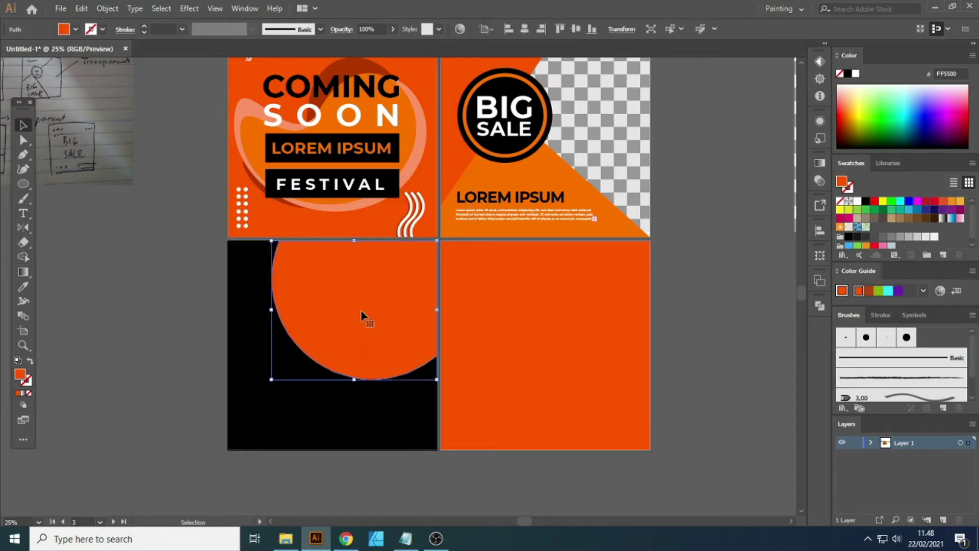
left_click(713, 321)
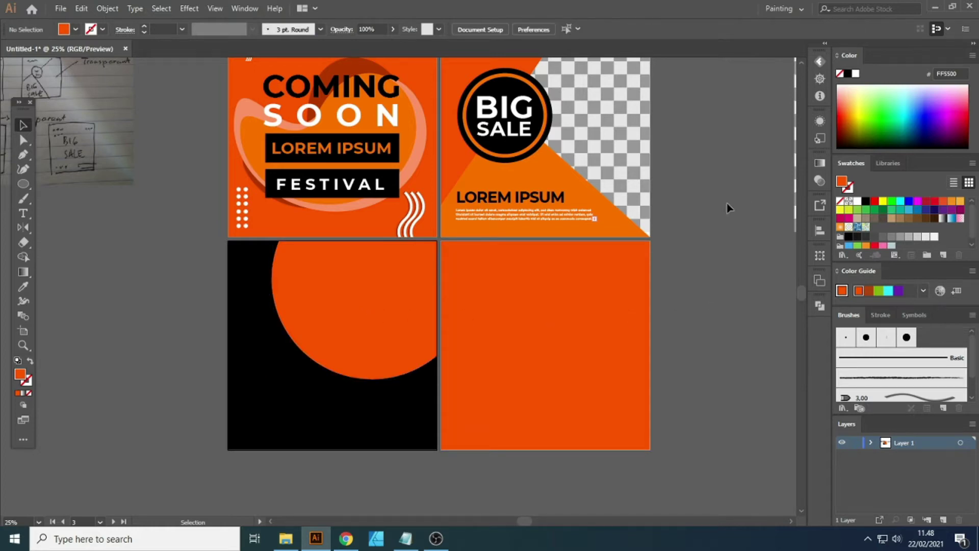
Place the spare checkerboard pattern over the black square, behind the orange circle shape.
key("ctrl+minus")
left_click_drag(637, 225, 310, 316)
key("ctrl+plus")
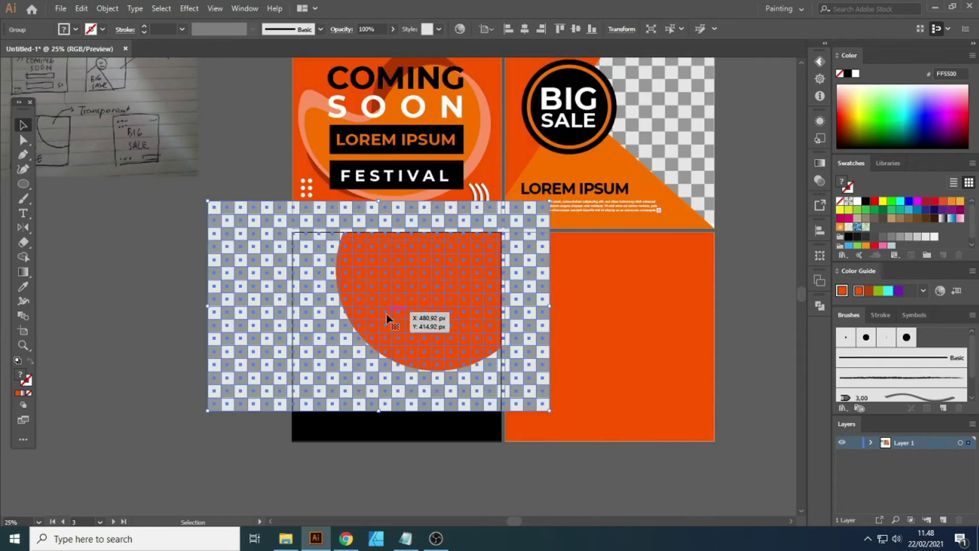
key("ctrl+minus")
left_click_drag(338, 330, 526, 274)
left_click(485, 372)
key("ctrl+plus")
key("ctrl+plus")
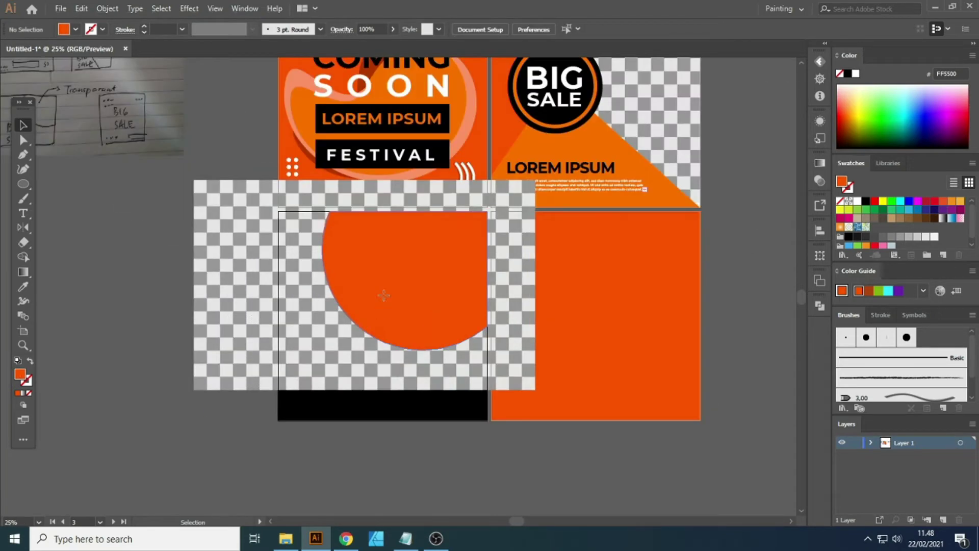
Clip the checkerboard pattern to the orange circle shape with a clipping mask.
left_click(384, 295)
left_click(315, 370, "shift")
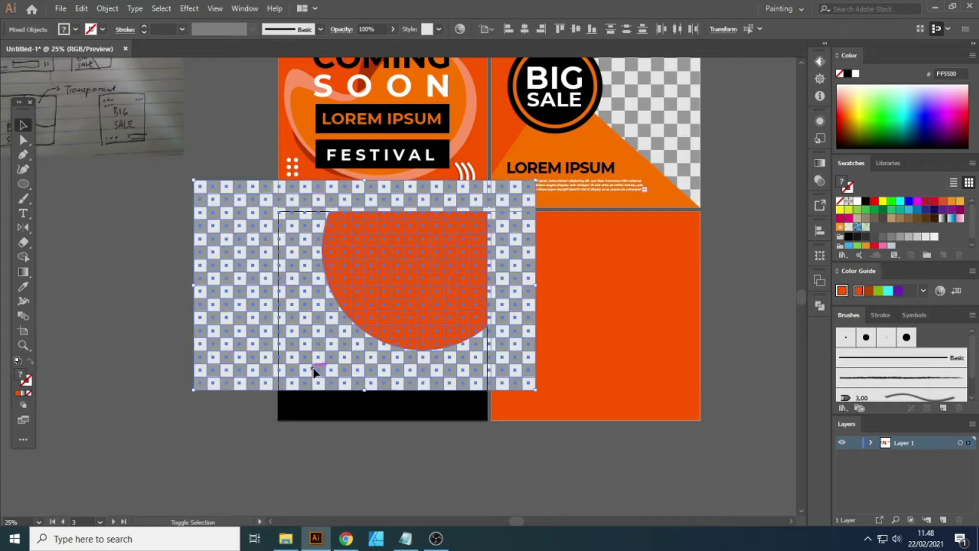
right_click(381, 295)
left_click(428, 384)
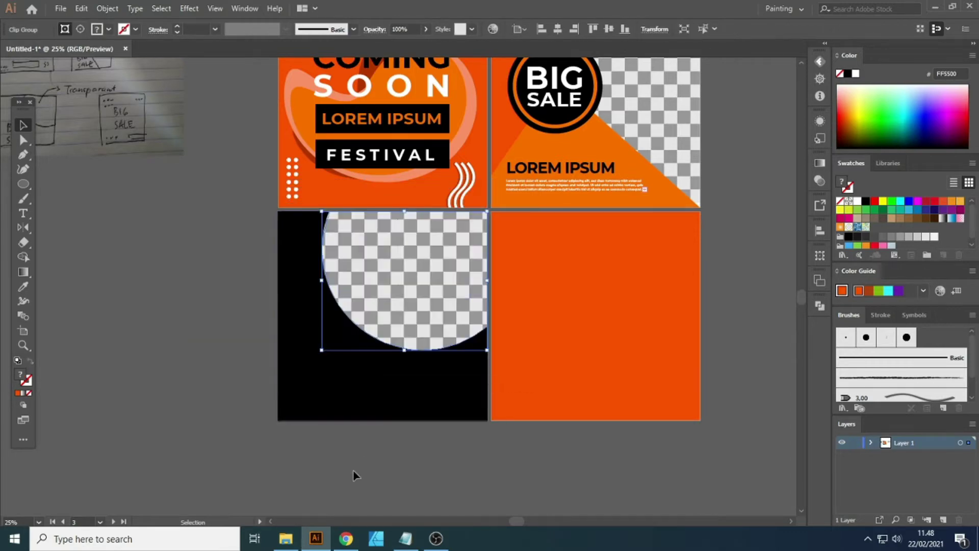
left_click(355, 474)
Copy the BIG SALE text from the second poster to the lower-left corner of the black poster.
left_click_drag(355, 292, 408, 333)
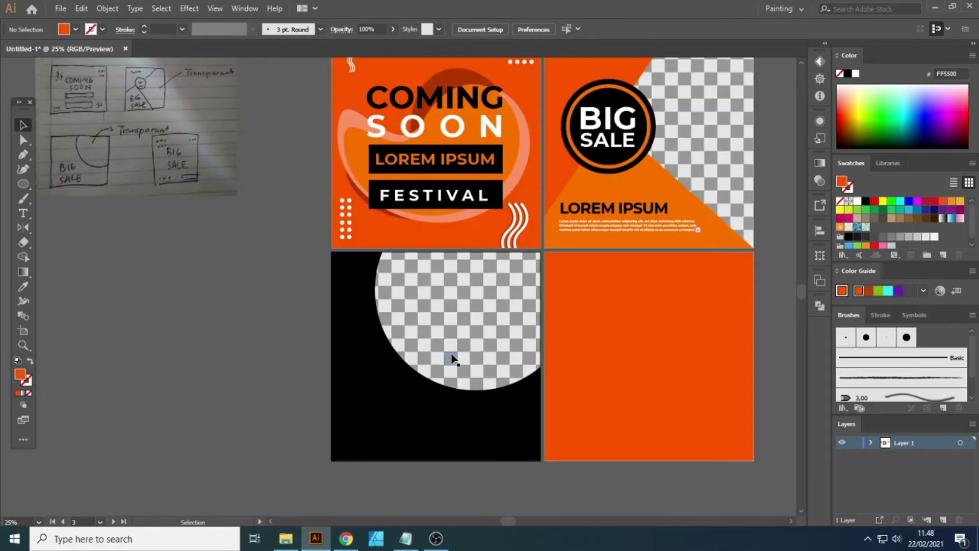
scroll(265, 290, "down", 1)
scroll(265, 290, "right", 1)
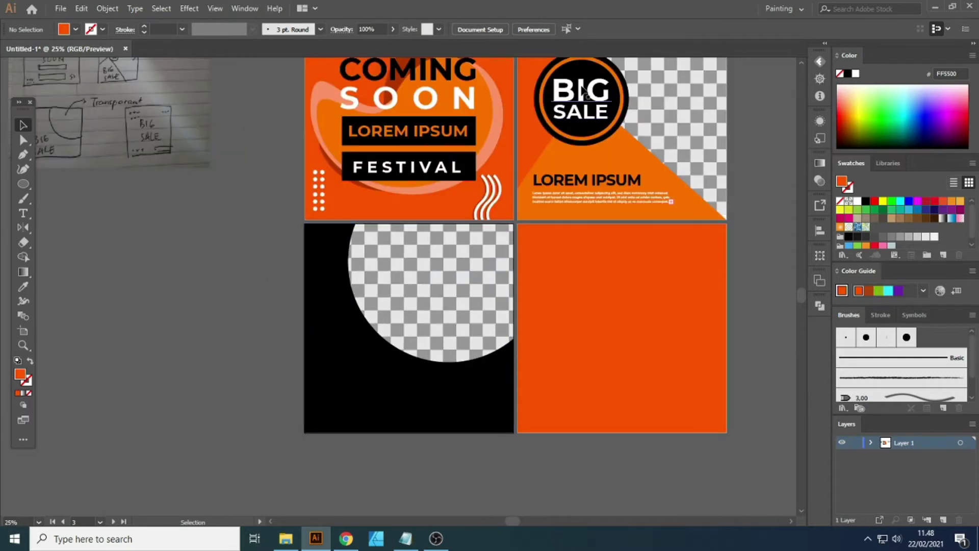
left_click(585, 92)
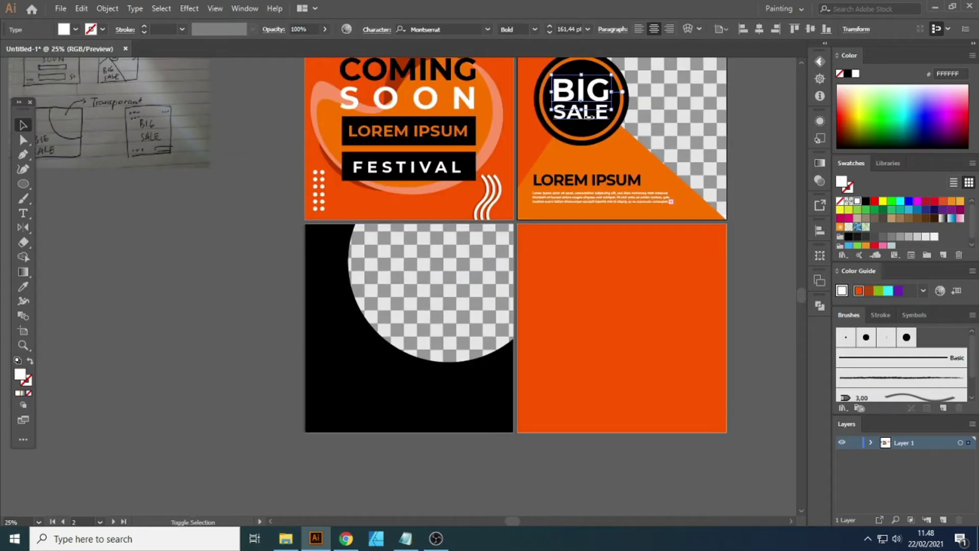
scroll(591, 122, "up", 1)
scroll(592, 125, "down", 1)
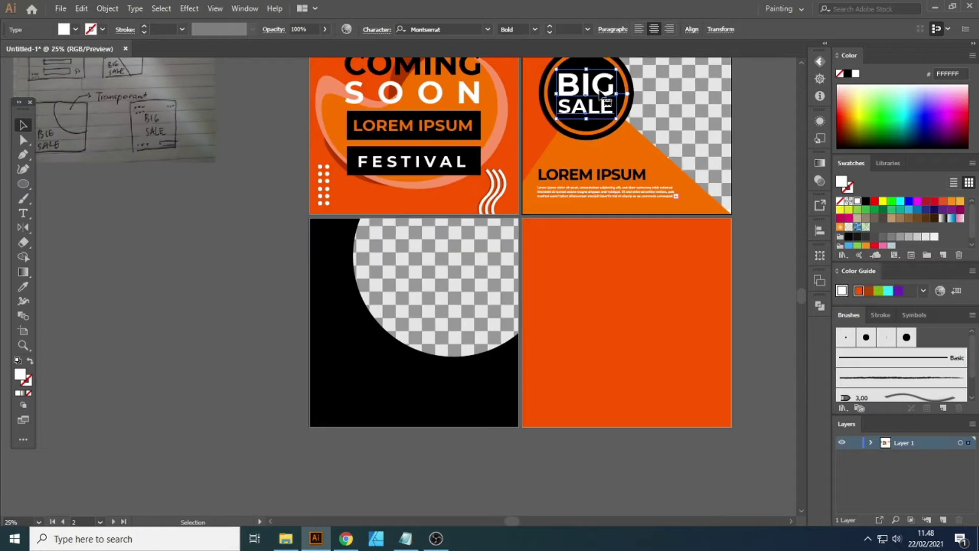
left_click_drag(591, 91, 359, 381)
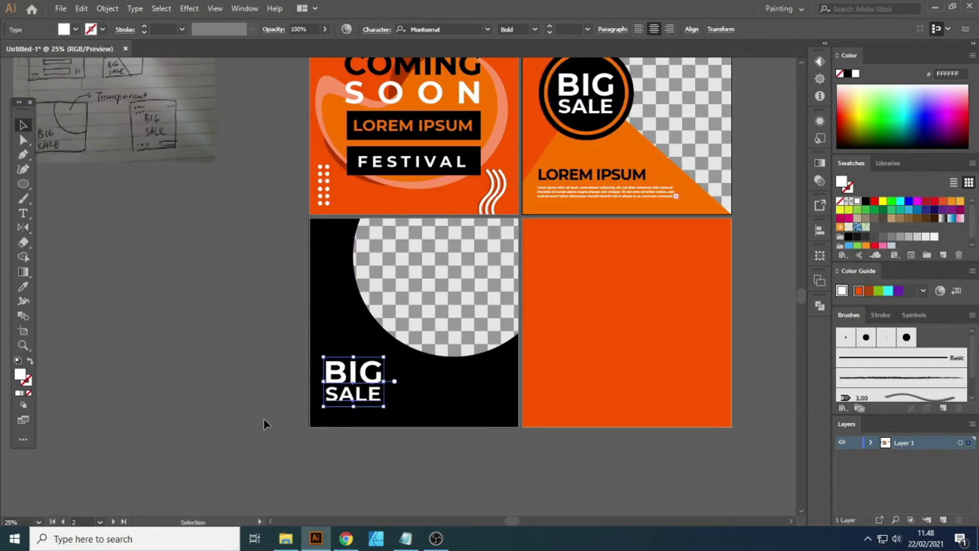
Recolor the copied BIG SALE text orange (FF5500) by sampling the first poster's background.
scroll(402, 391, "up", 1)
key("i")
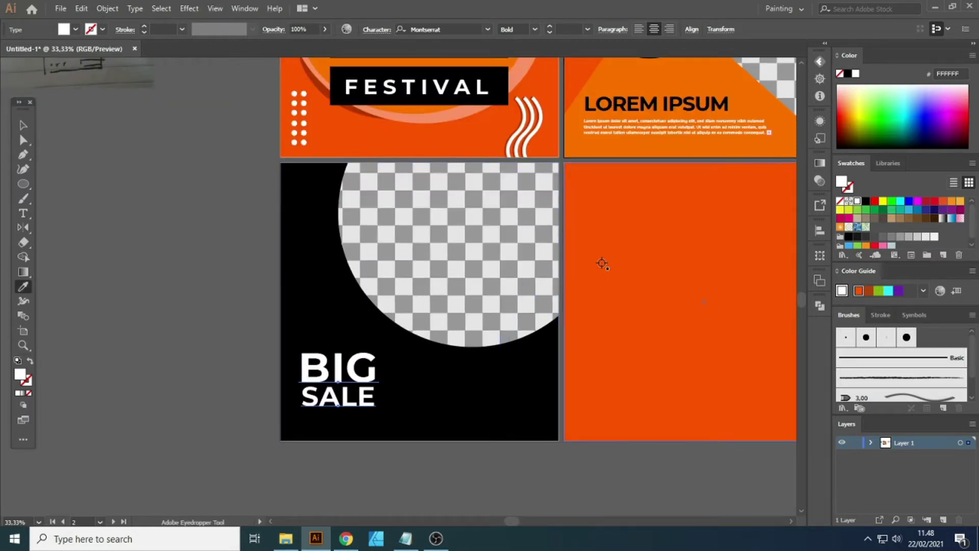
left_click(470, 147)
key("v")
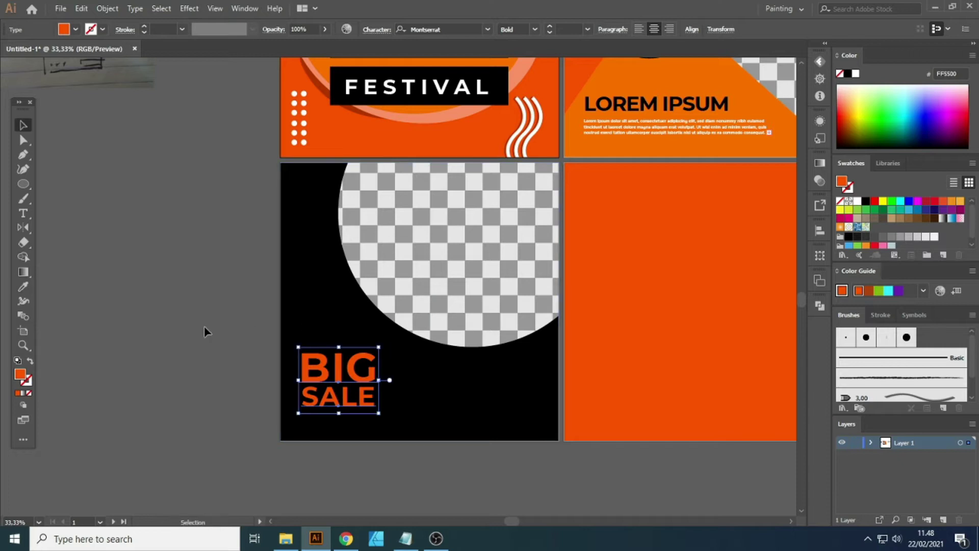
Enlarge the orange BIG SALE text and position it in the black poster's lower-left corner.
left_click(204, 326)
scroll(355, 396, "up", 2)
left_click_drag(344, 354, 349, 344)
left_click_drag(407, 418, 432, 437)
left_click_drag(380, 363, 385, 376)
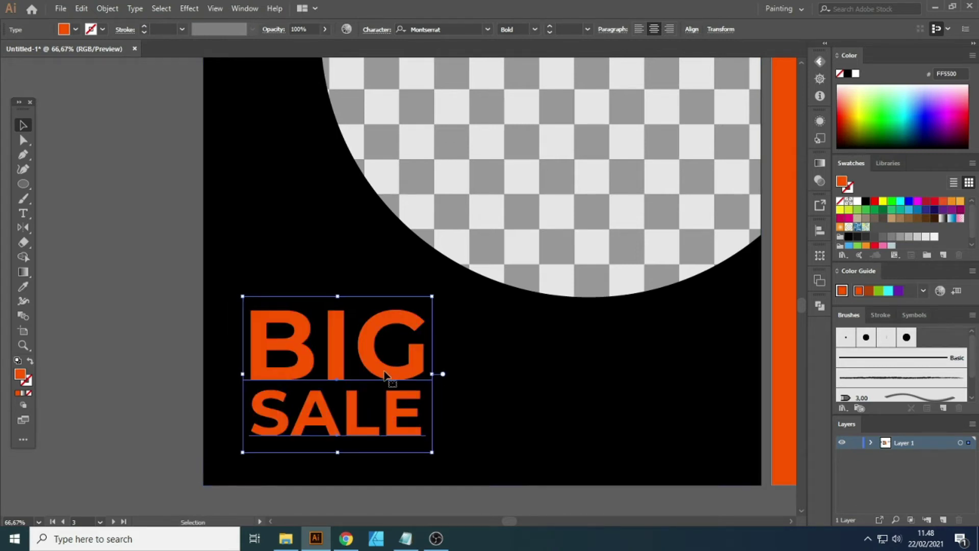
left_click(155, 335)
Copy the white dot grid from the COMING SOON poster onto the black area beside the checkered circle.
scroll(387, 418, "down", 4)
scroll(222, 227, "up", 2)
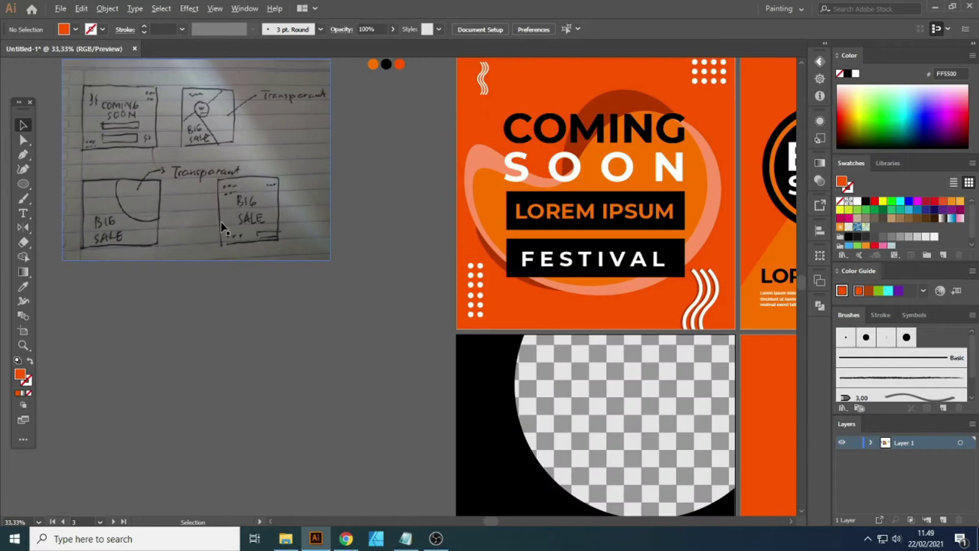
scroll(194, 215, "down", 2)
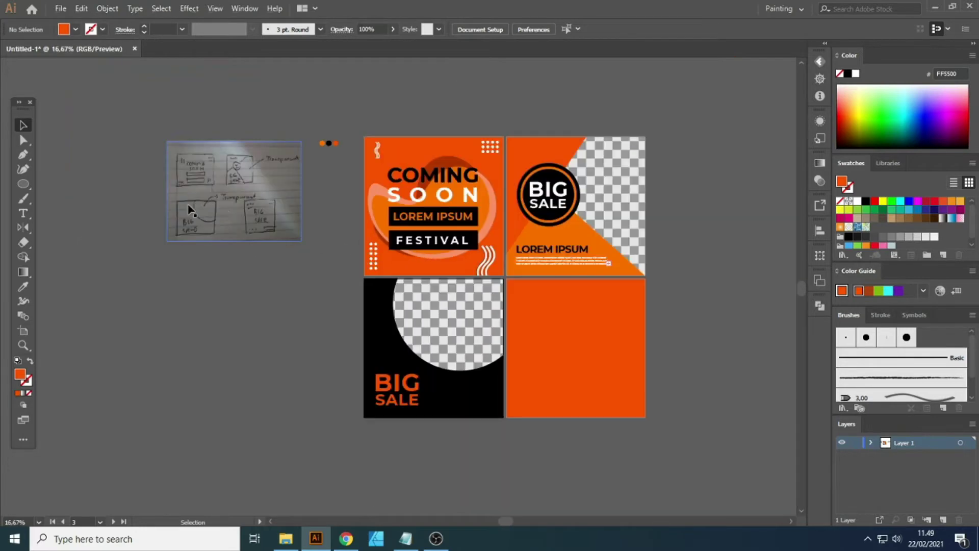
scroll(183, 193, "up", 3)
scroll(182, 195, "down", 3)
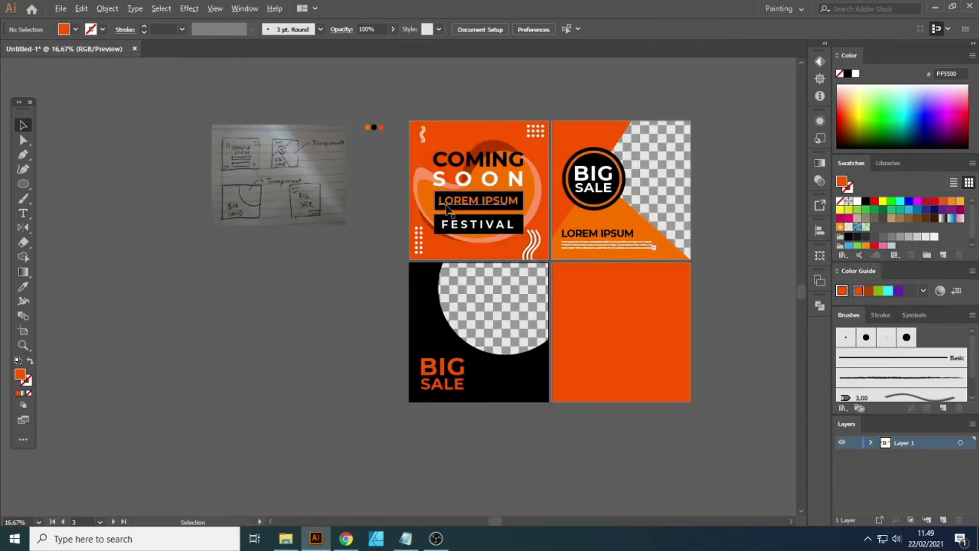
scroll(628, 116, "up", 1)
left_click_drag(583, 107, 414, 363)
scroll(414, 364, "up", 5)
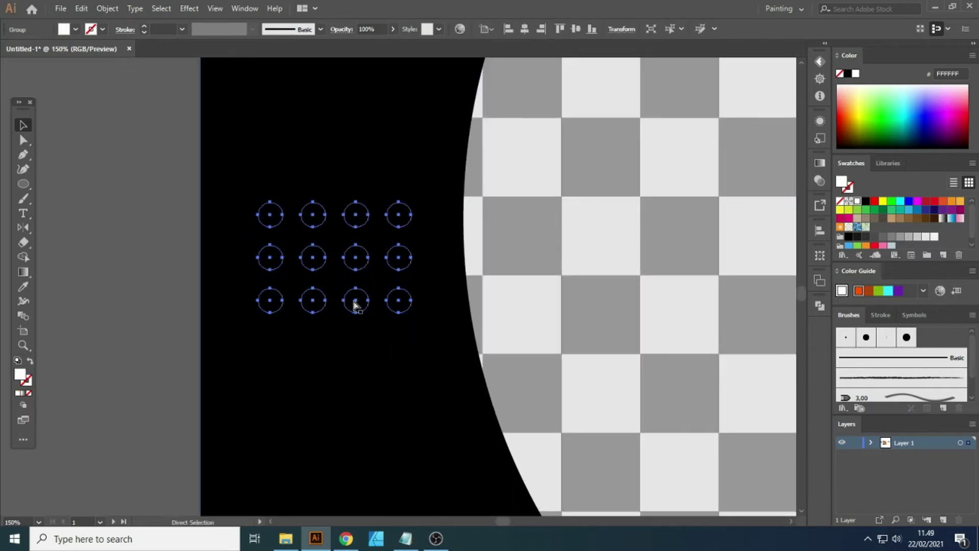
scroll(360, 299, "down", 5)
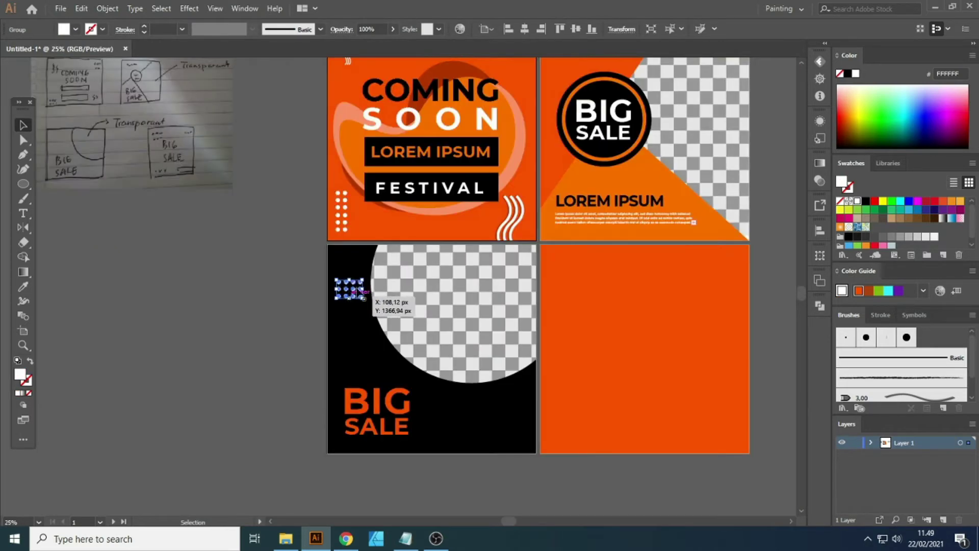
scroll(377, 305, "up", 3)
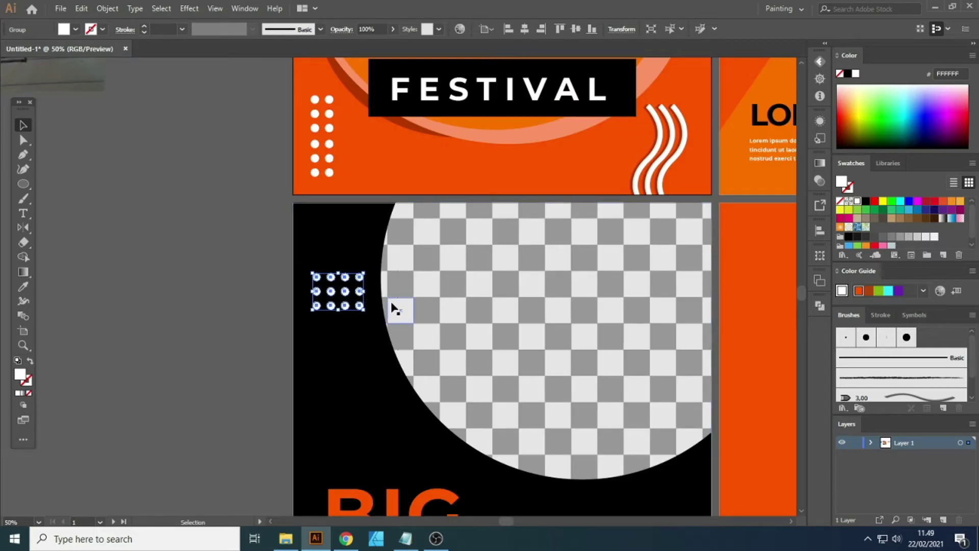
Recolor the copied dot grid lighter orange (FF7300) by sampling the color palette circles beside the sketch.
key("i")
left_click(449, 179)
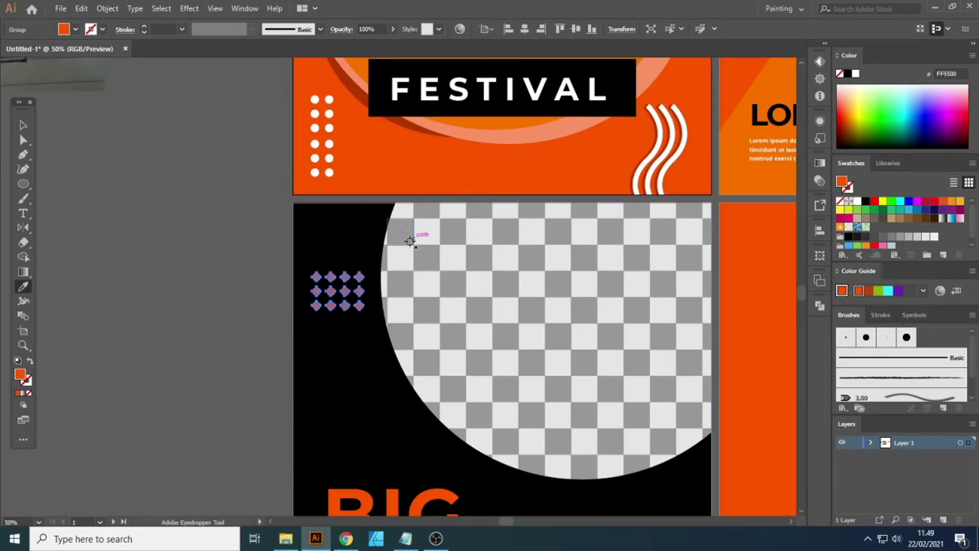
scroll(389, 306, "up", 3)
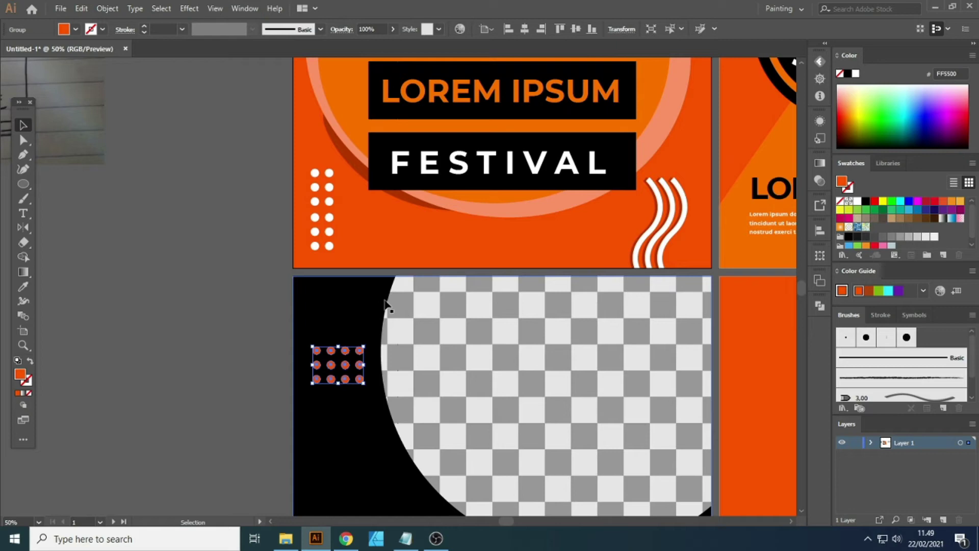
scroll(228, 199, "up", 10)
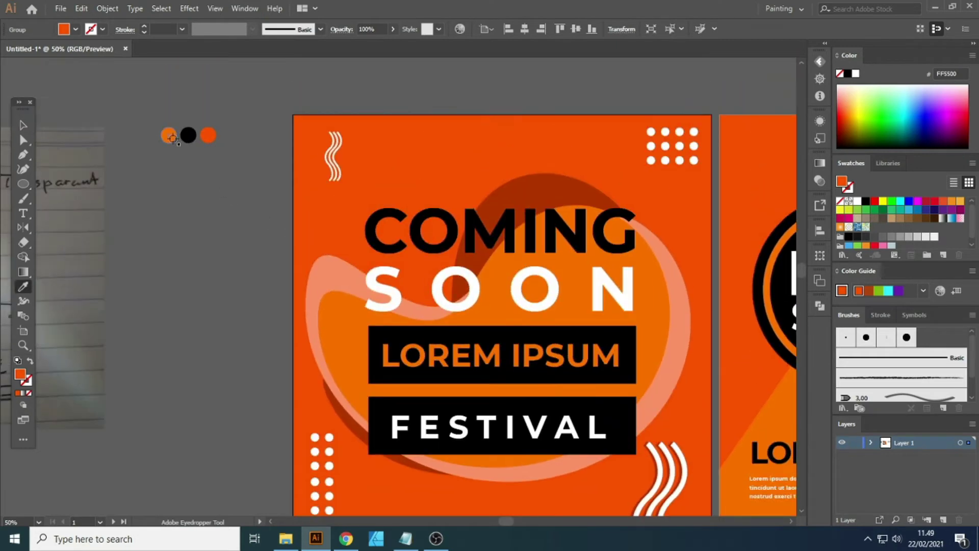
scroll(176, 135, "down", 4)
scroll(226, 258, "up", 3)
scroll(204, 182, "up", 1)
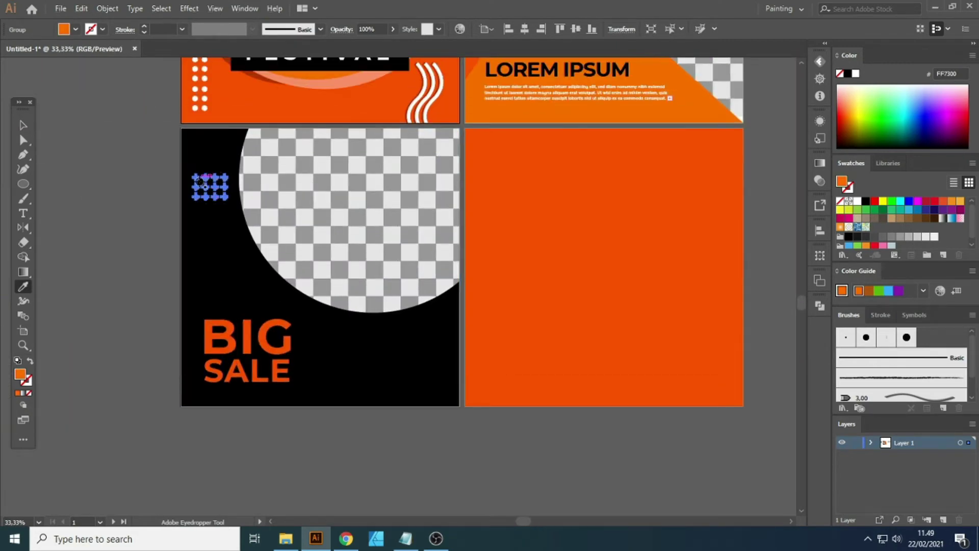
key("v")
left_click(179, 203)
Move the orange dot grid across the checkered circle's left edge and enlarge it about its centre.
scroll(218, 186, "up", 2)
scroll(218, 205, "up", 1)
left_click_drag(218, 239, 271, 249)
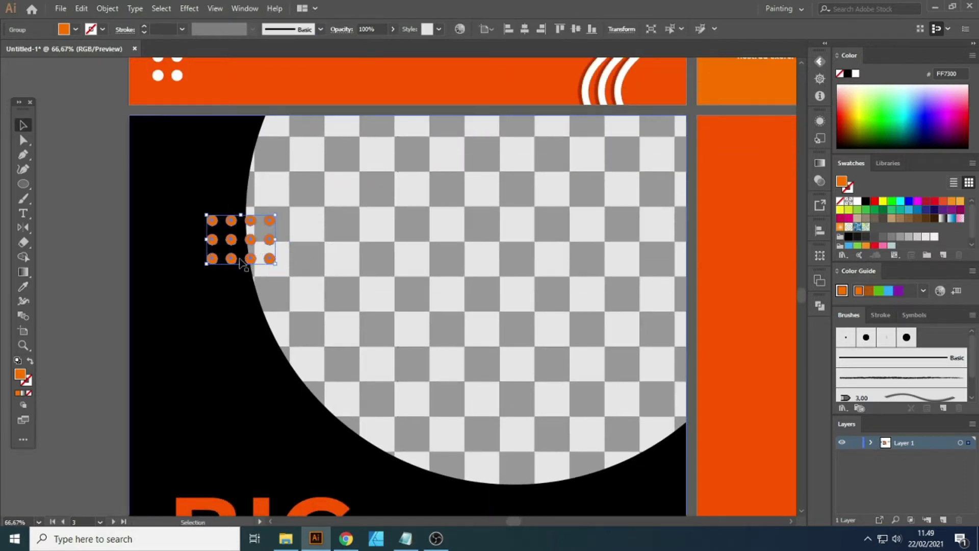
left_click_drag(206, 264, 191, 274)
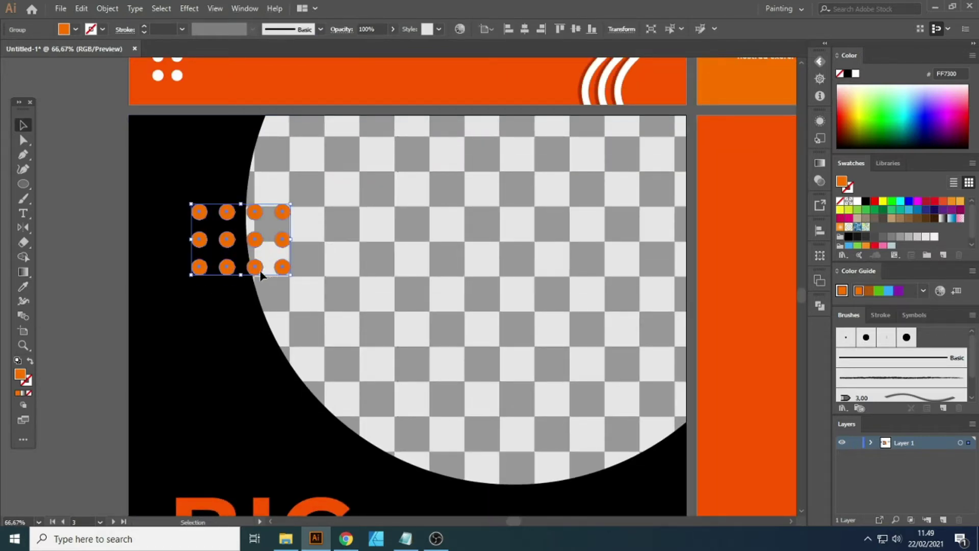
Send the orange dot grid behind the checkered circle and rotate it slightly clockwise.
key("a")
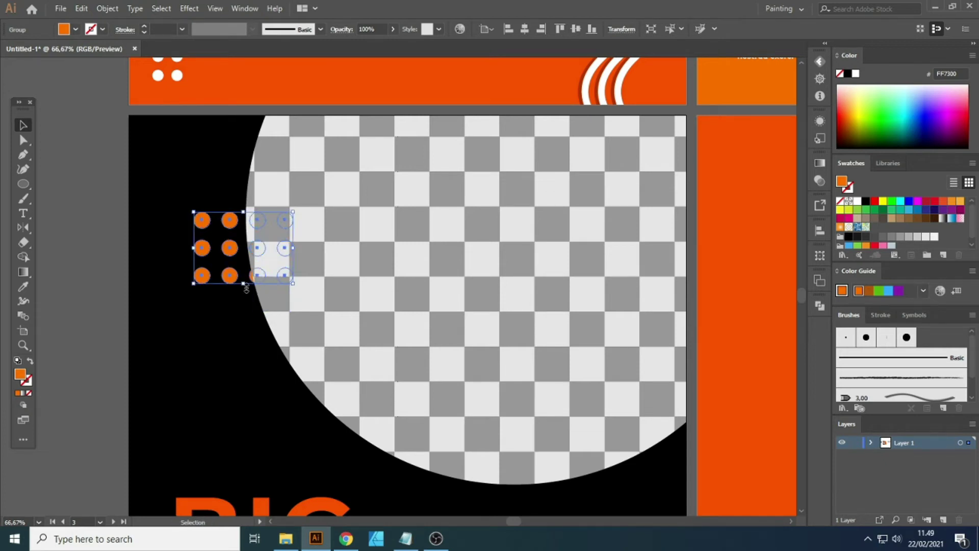
scroll(224, 284, "up", 2)
left_click_drag(386, 281, 346, 321)
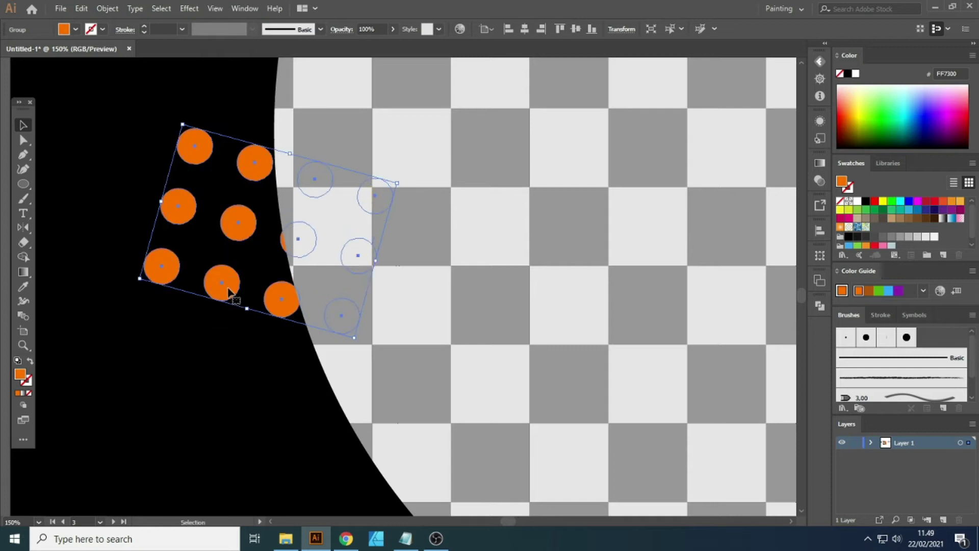
scroll(227, 280, "down", 5)
scroll(303, 287, "up", 1)
left_click(303, 288)
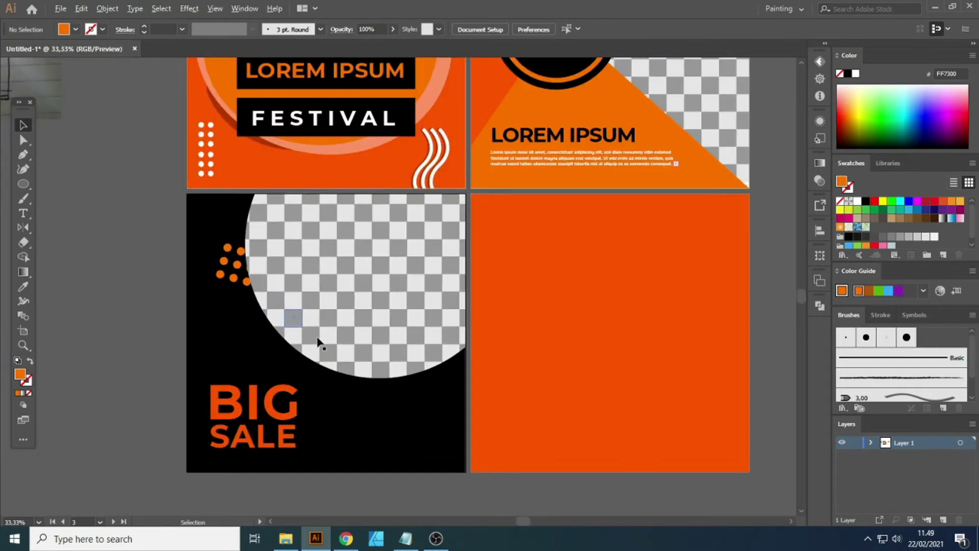
Place a smaller, unrotated copy of the orange dot grid in the black poster's lower-right corner.
left_click_drag(237, 252, 410, 426)
key("ctrl+equal")
key("ctrl+equal")
left_click_drag(418, 359, 415, 426)
left_click(376, 449)
left_click(431, 499)
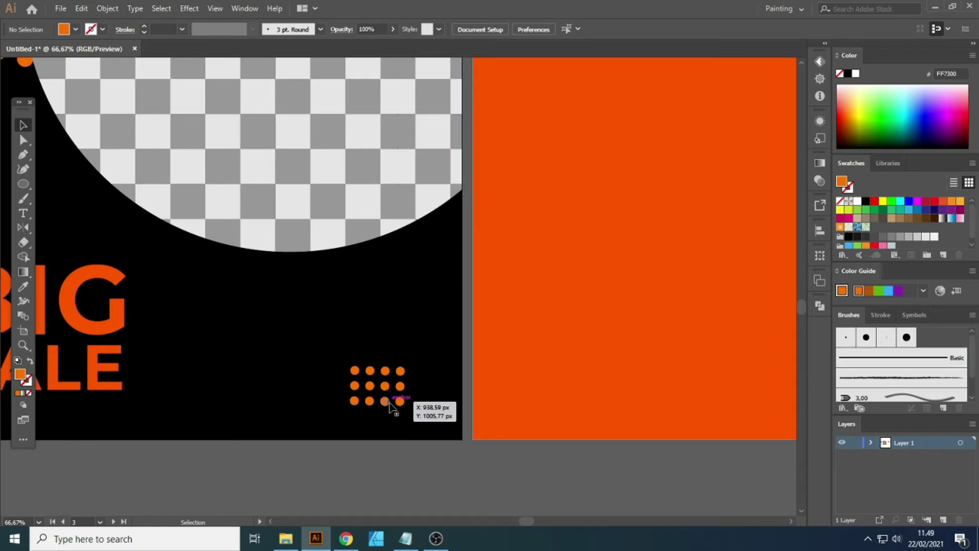
left_click(390, 405)
left_click(439, 478)
scroll(493, 463, "down", 2)
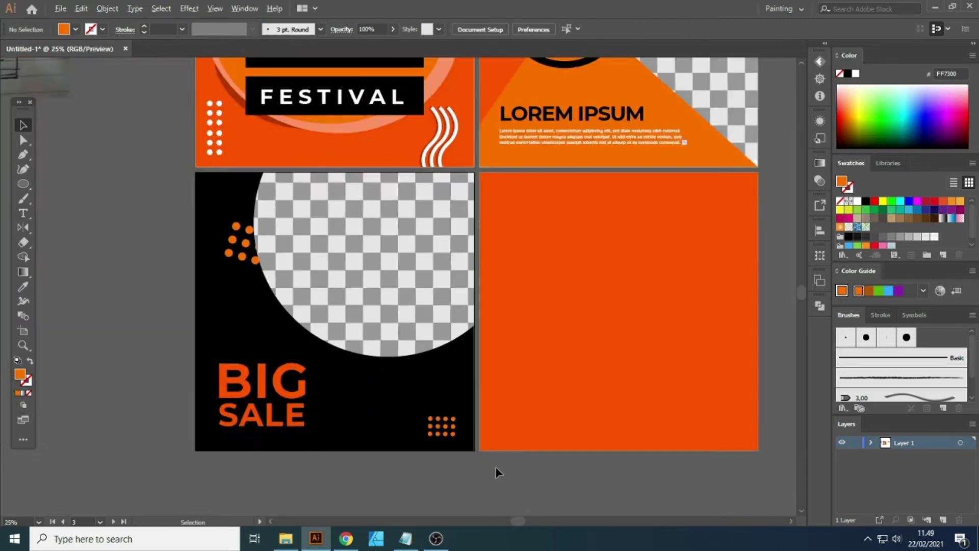
Draw a thin light-orange rectangle beneath the word SALE, aligned with the text's left edge, as an underline.
scroll(490, 466, "down", 1)
scroll(389, 416, "up", 1)
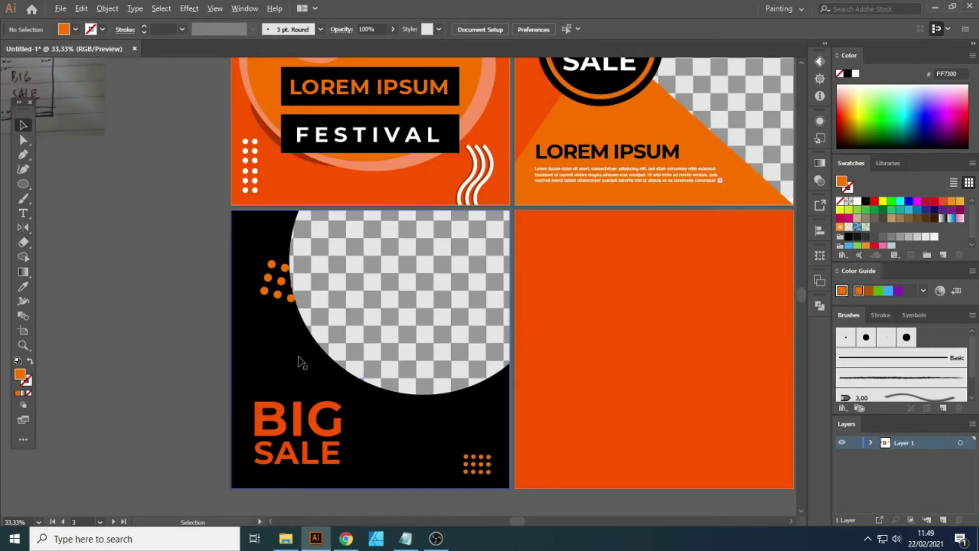
scroll(317, 428, "down", 1)
scroll(258, 435, "up", 5)
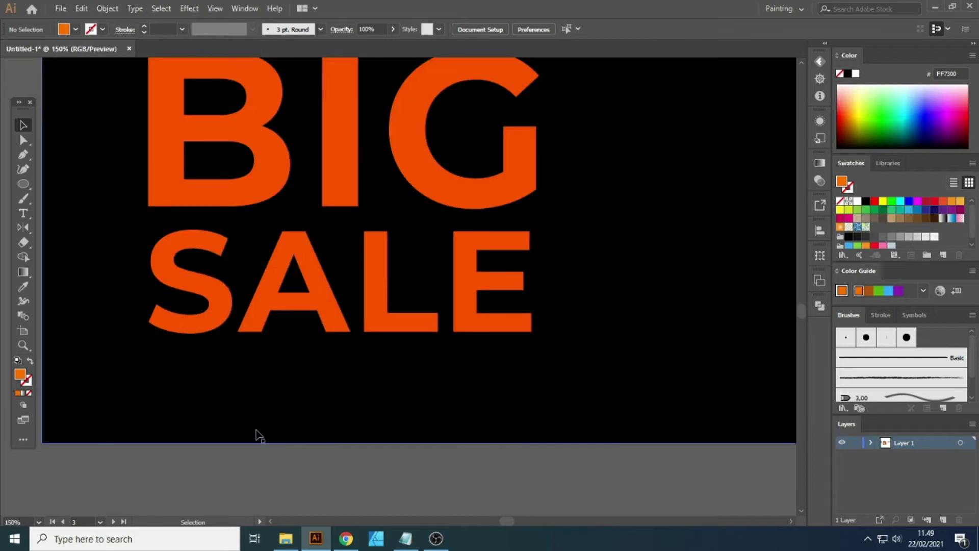
left_click_drag(148, 366, 451, 380)
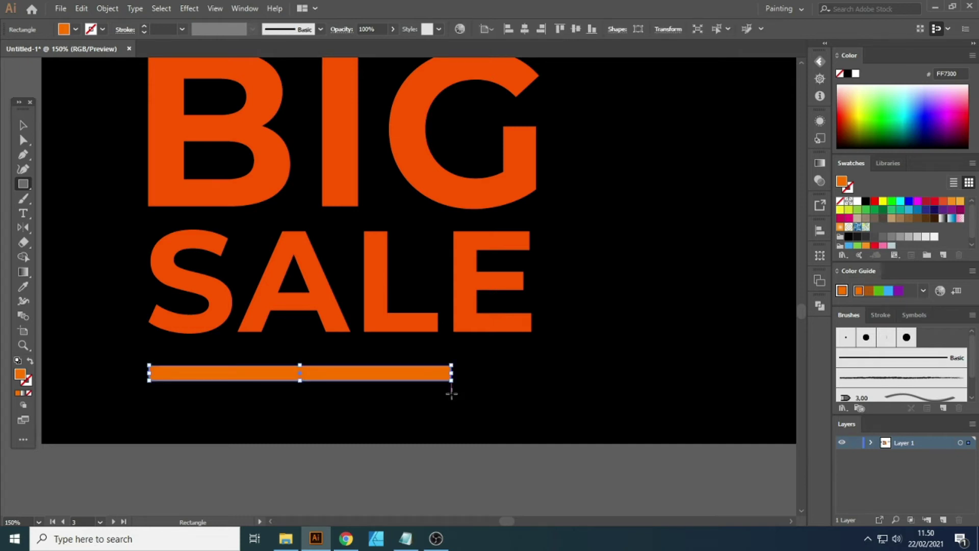
key("v")
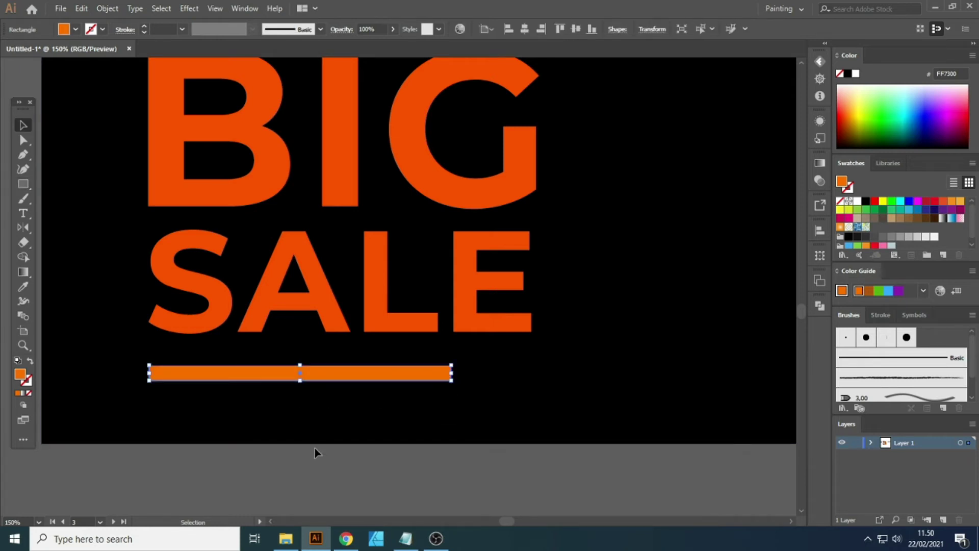
left_click(364, 449)
scroll(364, 449, "down", 2)
scroll(301, 411, "down", 3)
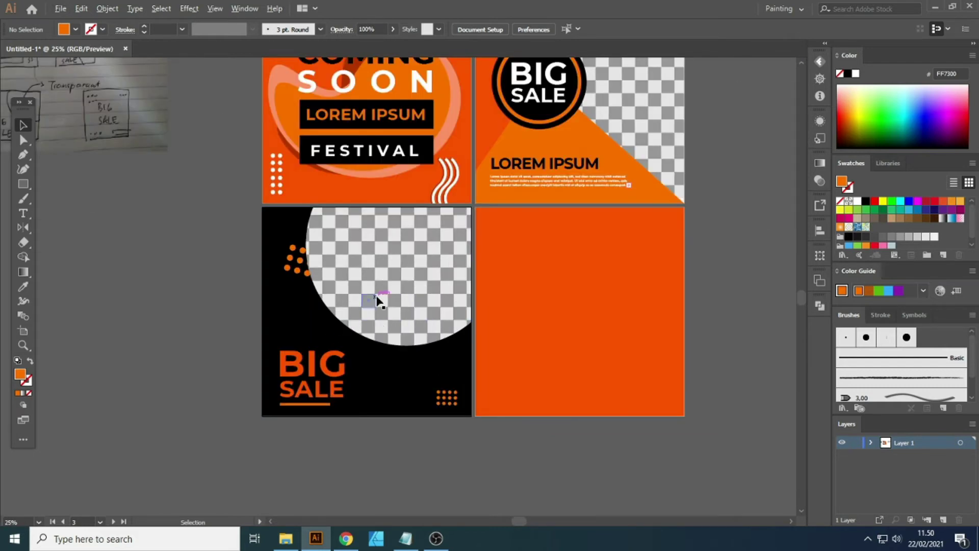
Draw a light-orange (FF7300) circle about 748 px in diameter over the checkered circle and move it to that circle's left edge.
scroll(378, 300, "up", 1)
scroll(378, 267, "up", 1)
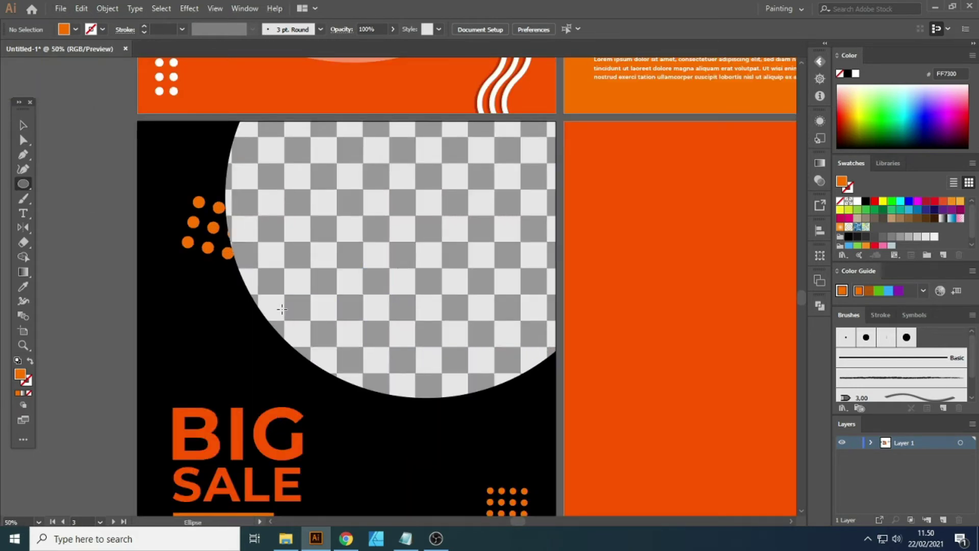
mouse_move(184, 295)
left_mouse_down()
mouse_move(282, 357)
mouse_move(396, 271)
mouse_move(433, 302)
mouse_move(531, 352)
mouse_move(672, 395)
left_mouse_up()
key("v")
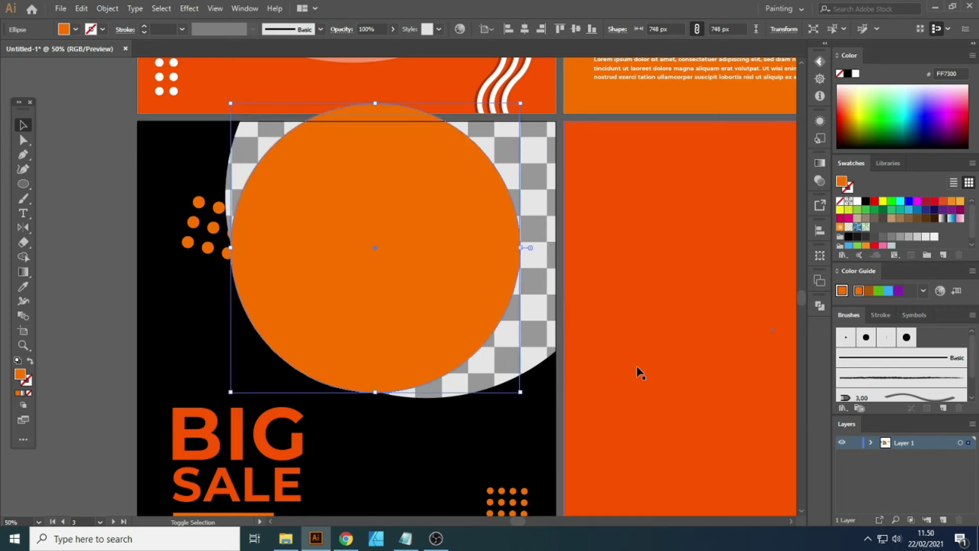
left_click_drag(474, 261, 467, 201)
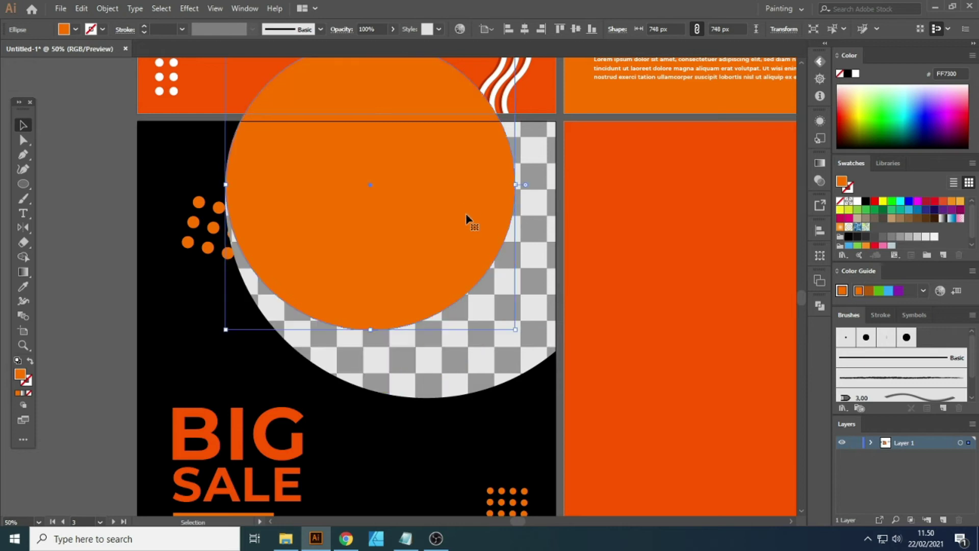
Enlarge the light-orange circle to about 1023 px and place it behind the checkered circle, offset to the lower left.
left_click_drag(517, 329, 565, 373)
key("ctrl+z")
left_click(449, 237)
left_click_drag(517, 329, 695, 400)
left_click_drag(479, 277, 449, 250)
left_click_drag(579, 380, 616, 419)
left_click_drag(495, 341, 489, 321)
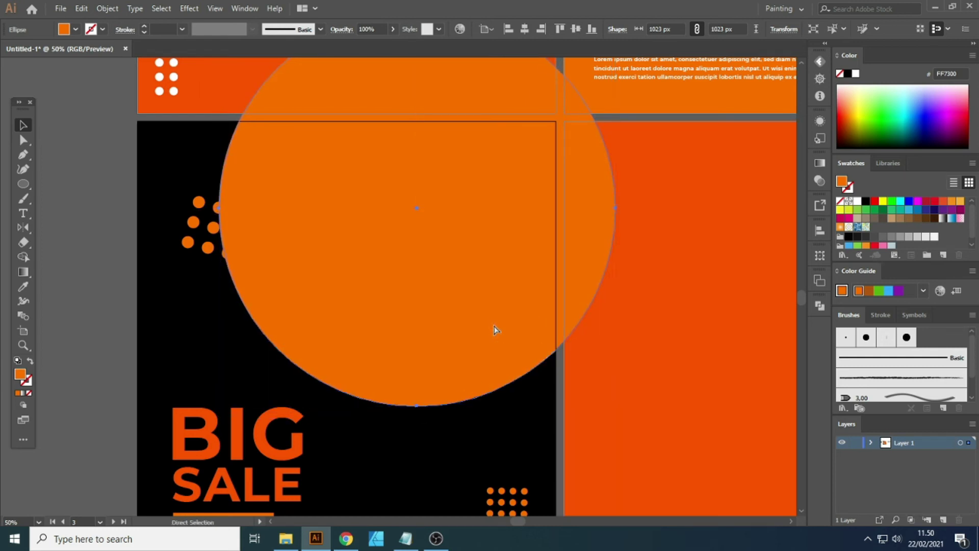
key("ctrl+[")
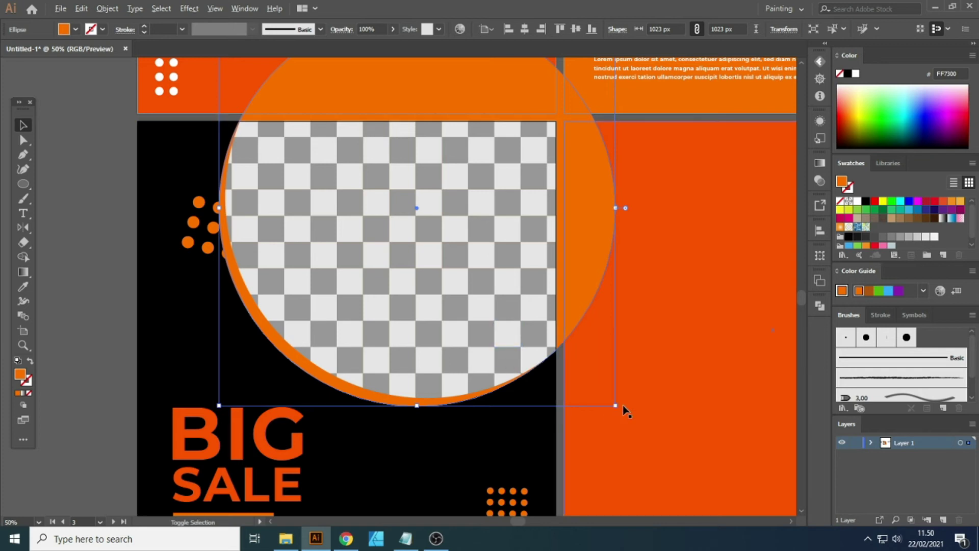
Duplicate the light-orange circle in place and recolor the copy FF5500 by sampling the empty fourth poster's background.
mouse_move(616, 405)
left_mouse_down()
mouse_move(637, 403)
mouse_move(622, 405)
left_mouse_up()
key("a")
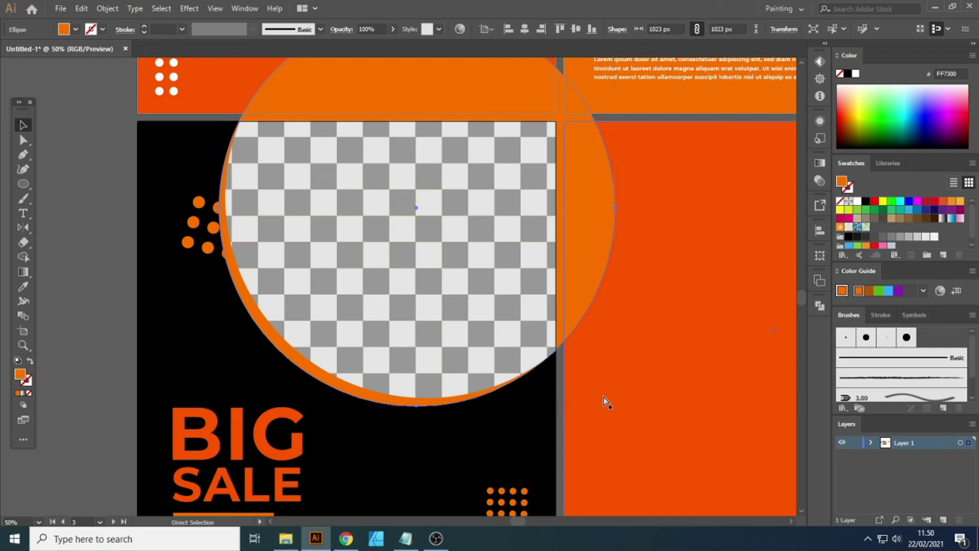
key("v")
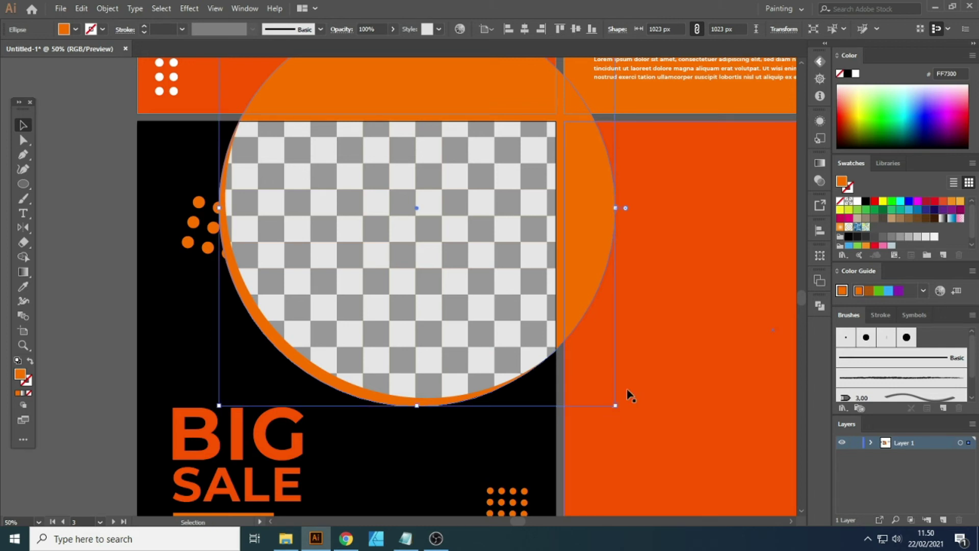
key("i")
left_click(663, 357)
key("v")
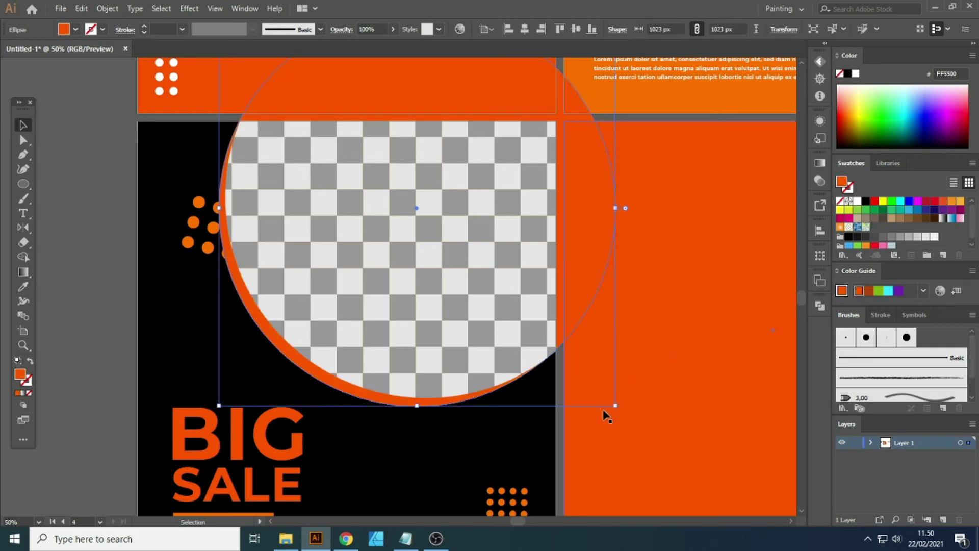
Enlarge the darker orange circle about its centre to about 1067 px and send it behind the light-orange circle.
left_click_drag(616, 406, 626, 415)
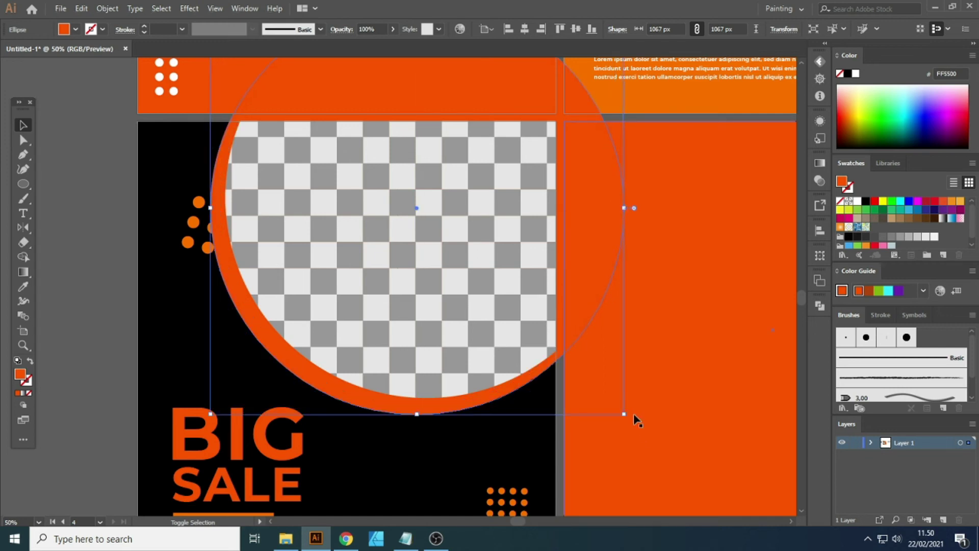
key("a")
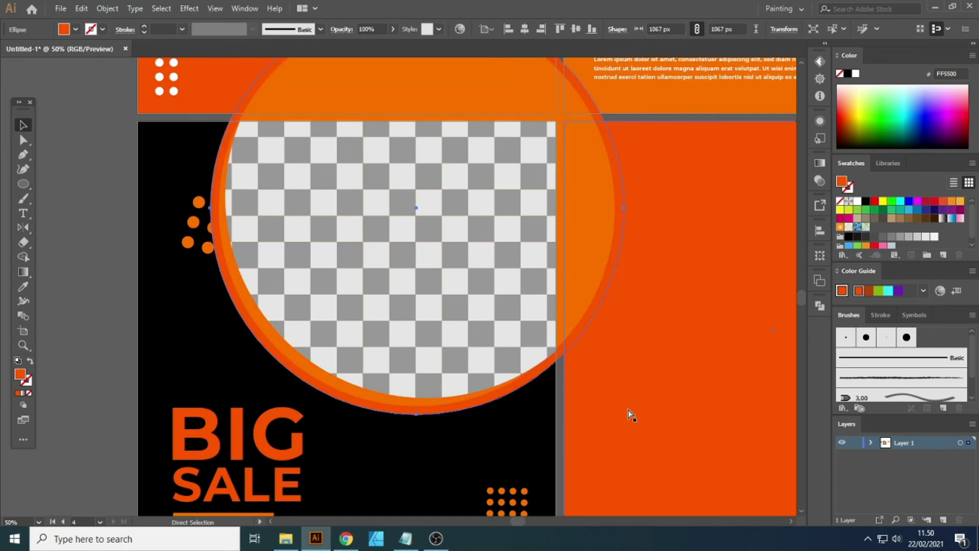
key("v")
Trim the parts of both orange circles that extend beyond the black poster with the Shape Builder tool.
left_click(584, 300, "shift")
left_click(465, 461, "shift")
key("shift+m")
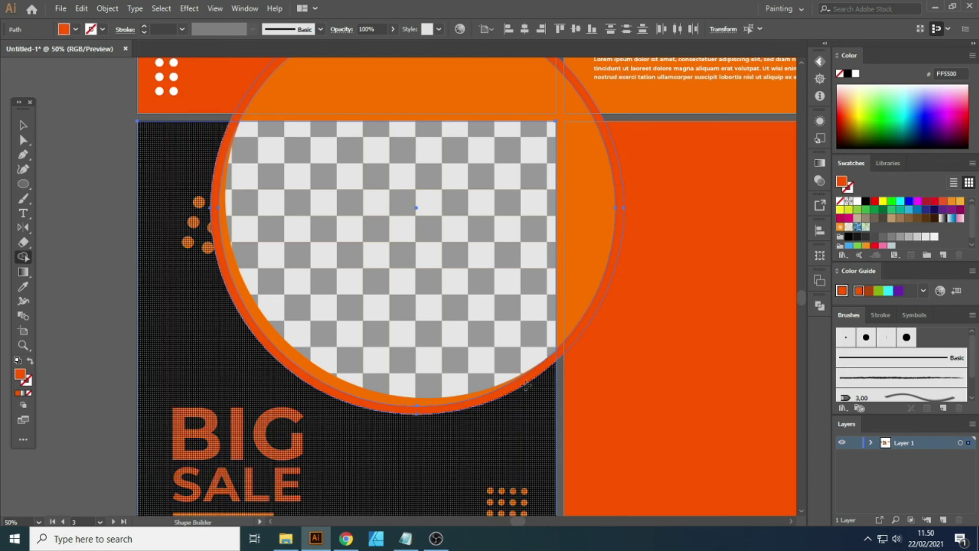
left_click(614, 203, "alt")
key("ctrl+shift+a")
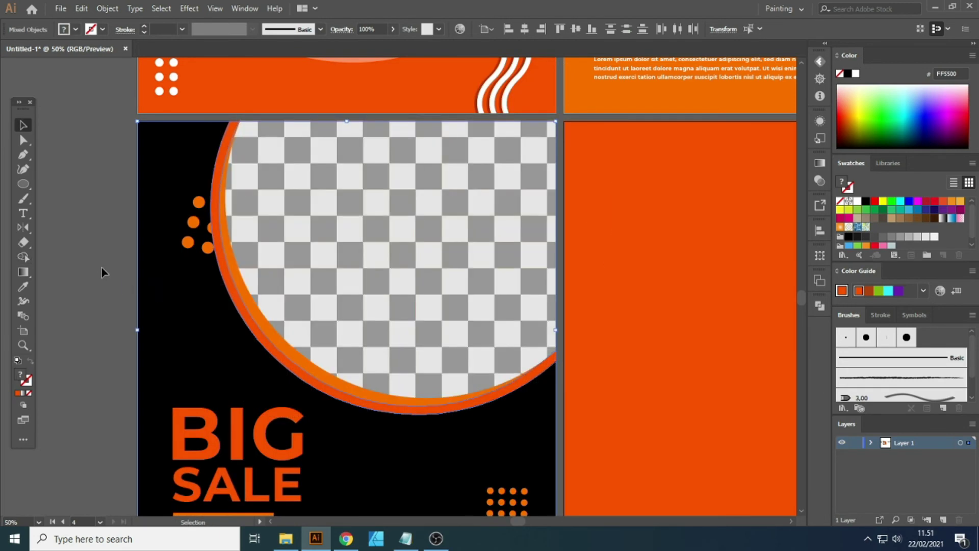
key("v")
Move the rotated orange dot grid slightly left so more dots show beside the new orange rings.
scroll(260, 99, "up", 1)
key("super")
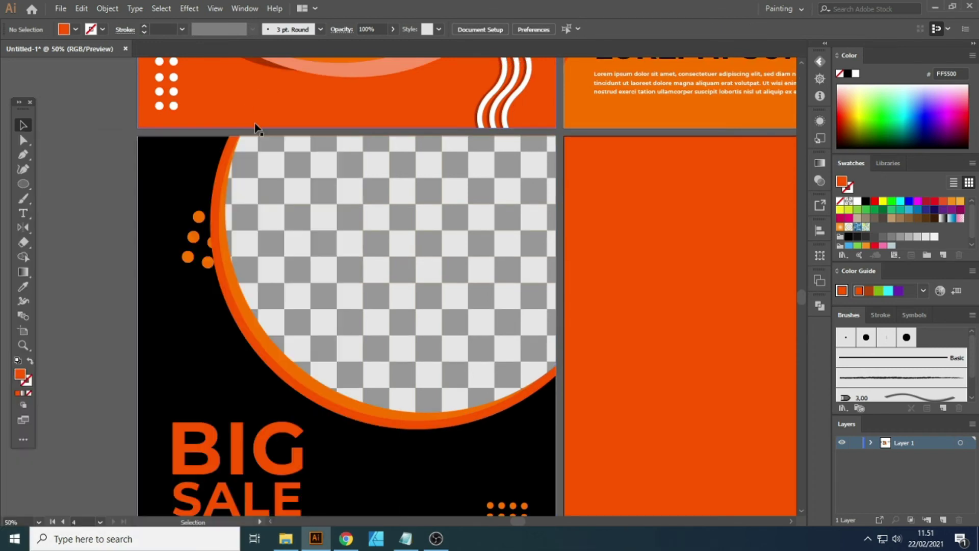
scroll(255, 124, "up", 8)
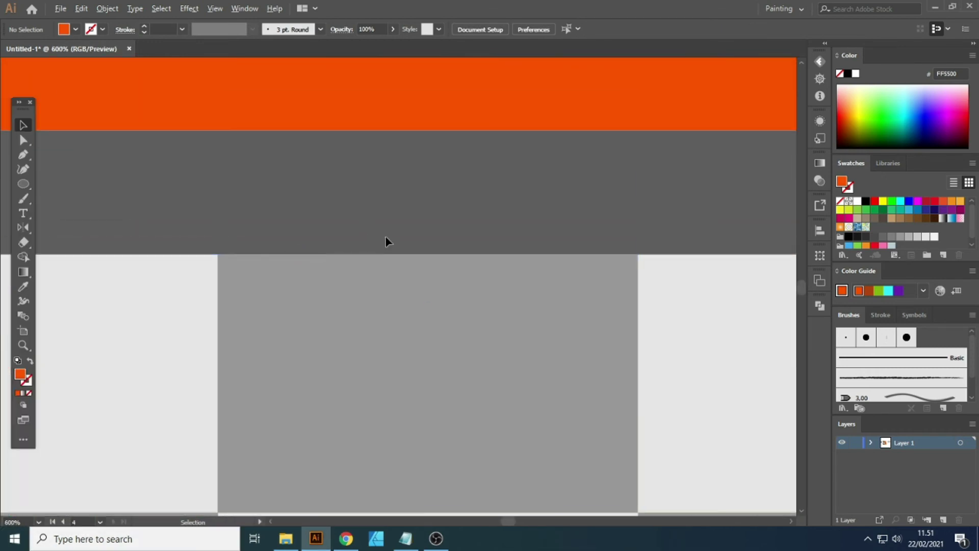
scroll(387, 240, "down", 8)
scroll(235, 248, "up", 4)
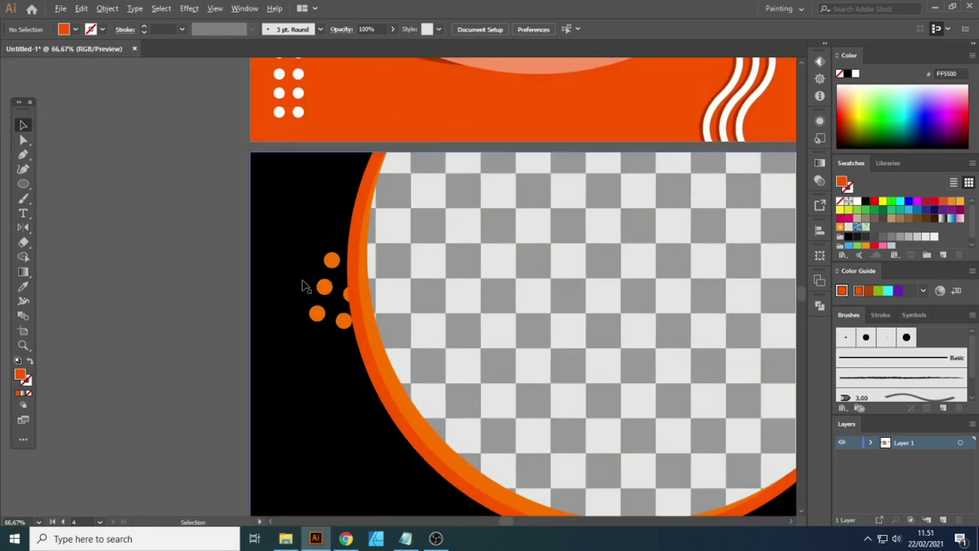
left_click_drag(333, 291, 288, 298)
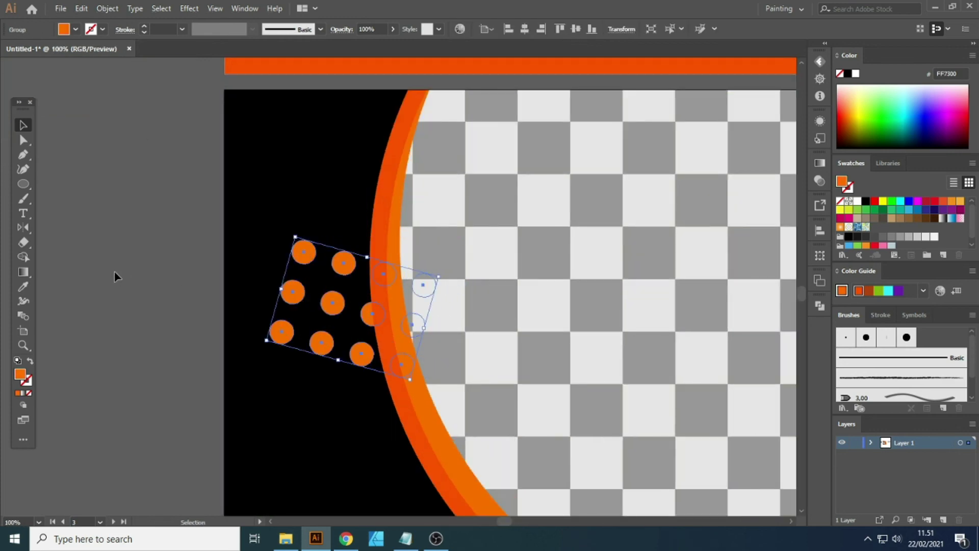
left_click(116, 276)
scroll(169, 198, "down", 3)
scroll(293, 341, "down", 1)
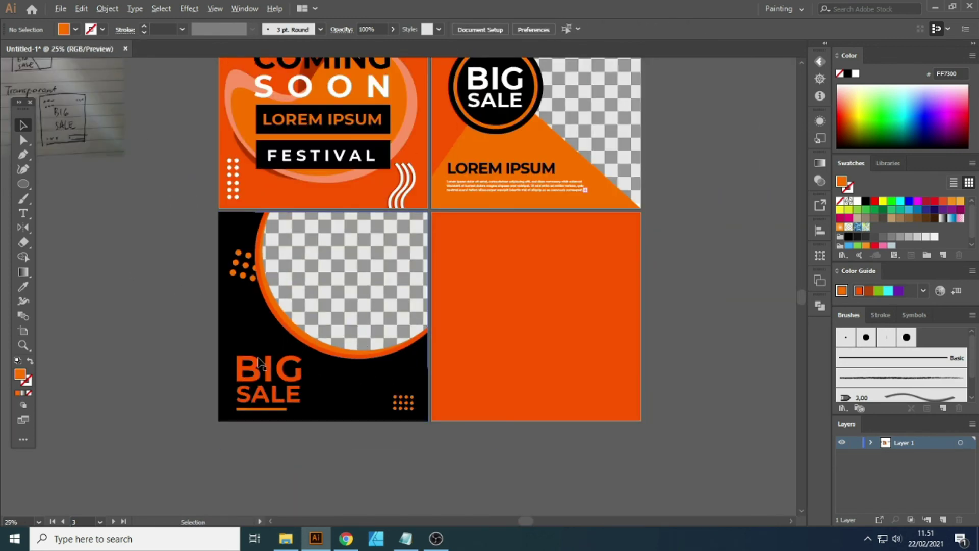
Examine the black BIG SALE poster in full-screen mode.
scroll(248, 361, "up", 3)
left_click_drag(642, 303, 640, 318)
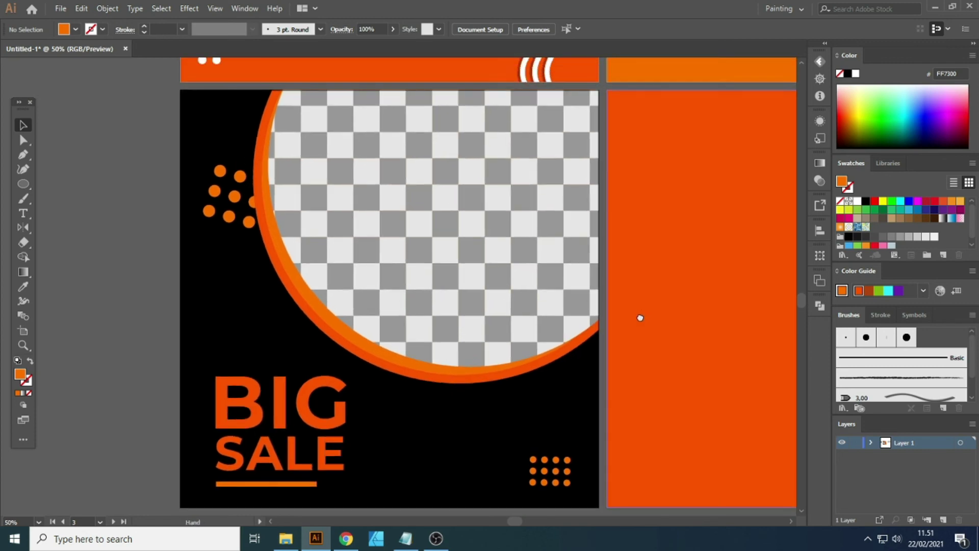
key("f")
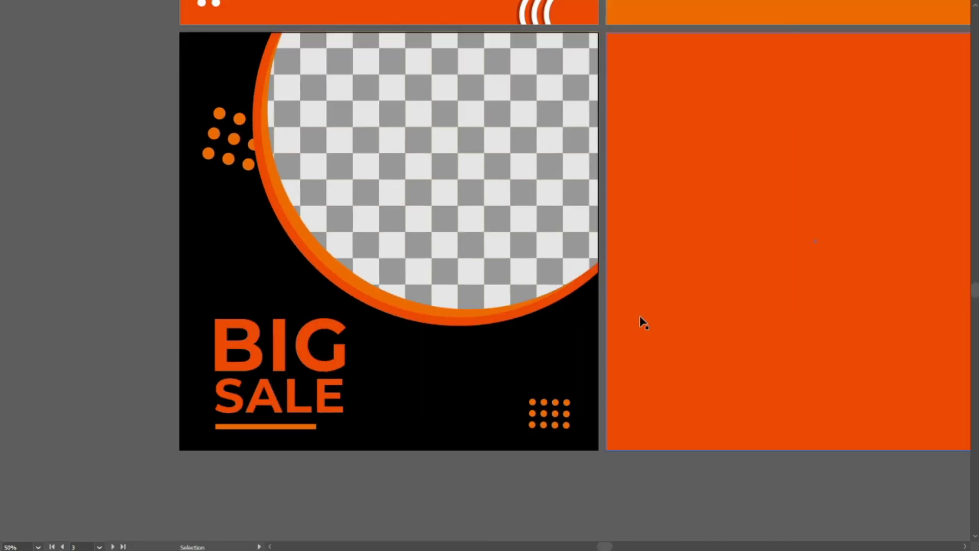